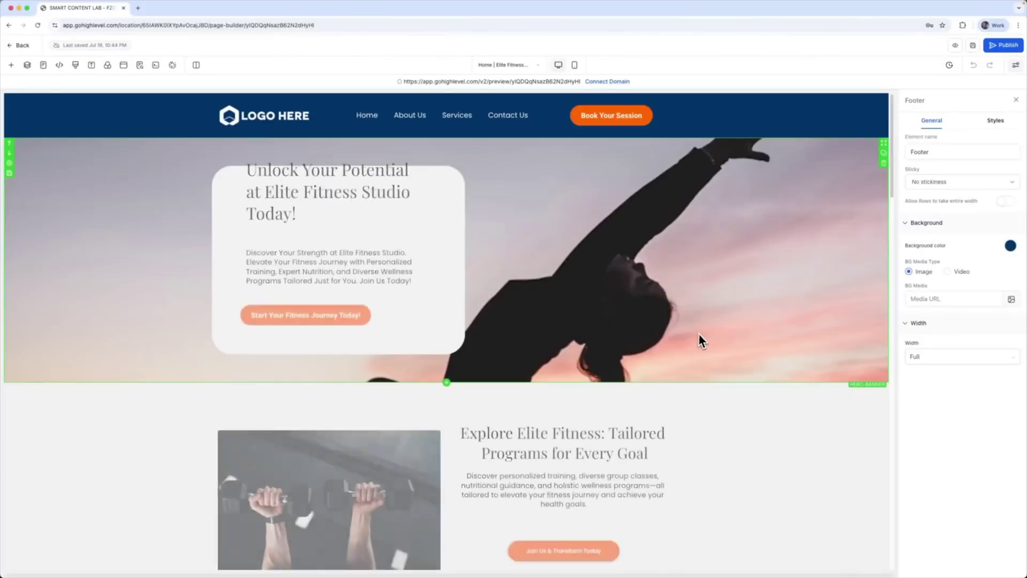
Step: Scroll through the Elite Fitness home page and select the 'Share Your Elite Story Here' button
scroll(592, 513, "down", 3)
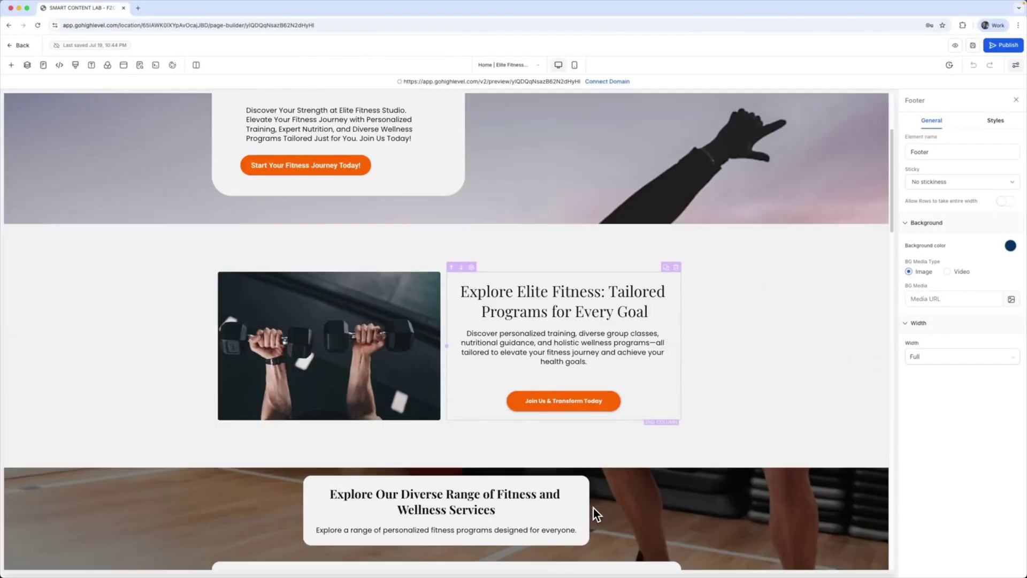
scroll(593, 508, "down", 20)
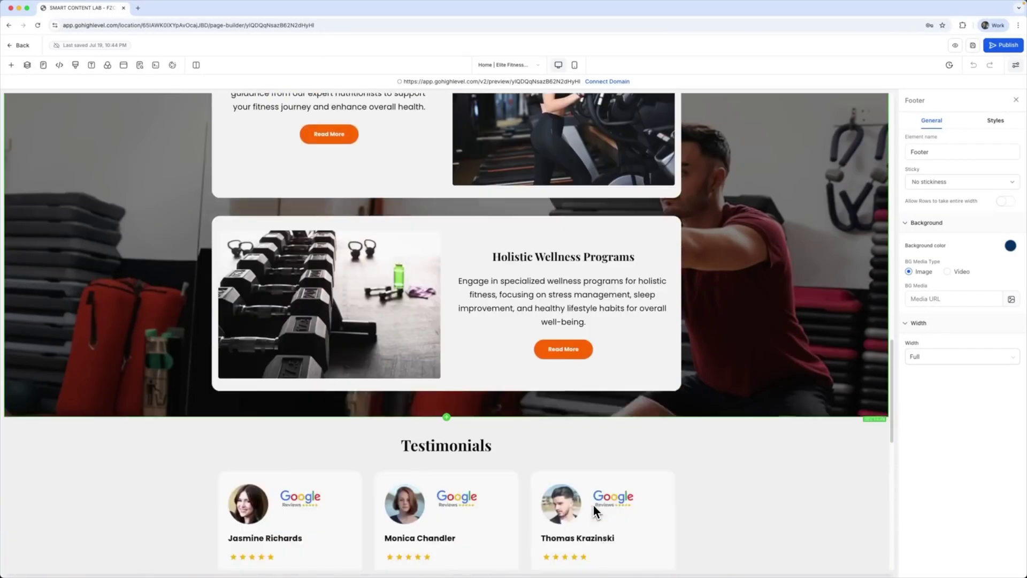
scroll(593, 503, "down", 7)
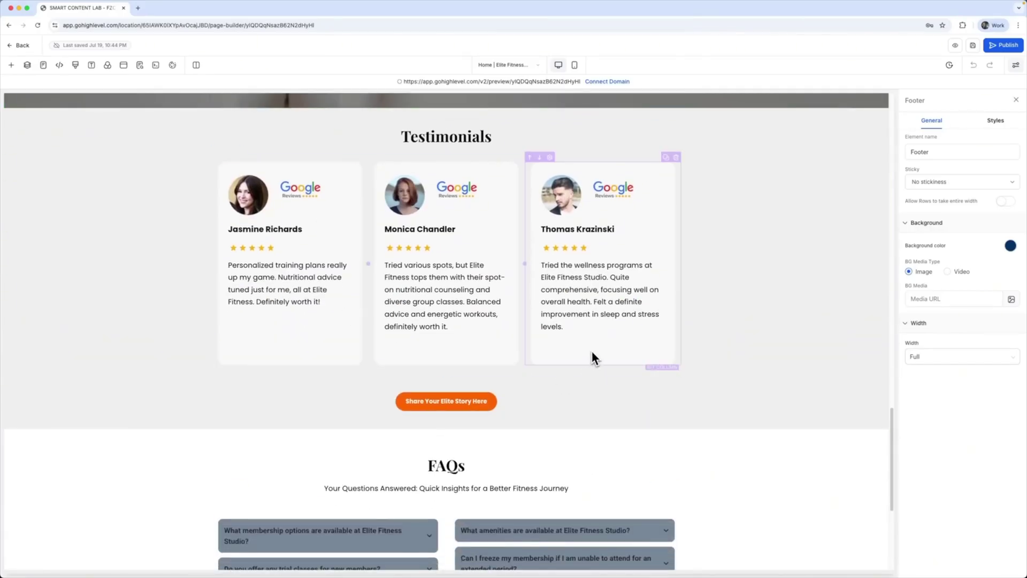
scroll(590, 355, "down", 2)
left_click(449, 303)
scroll(447, 279, "up", 20)
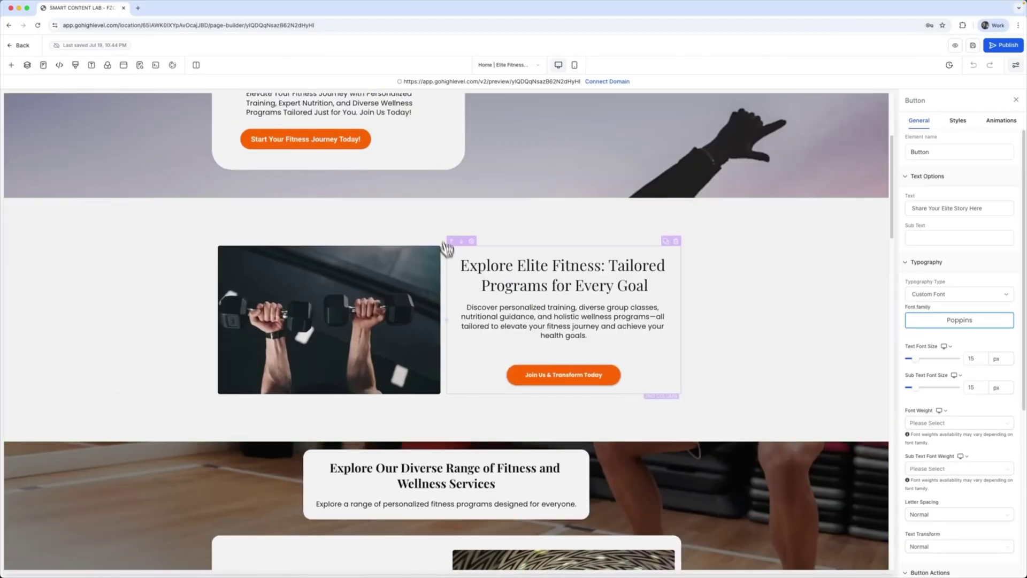
scroll(447, 248, "up", 4)
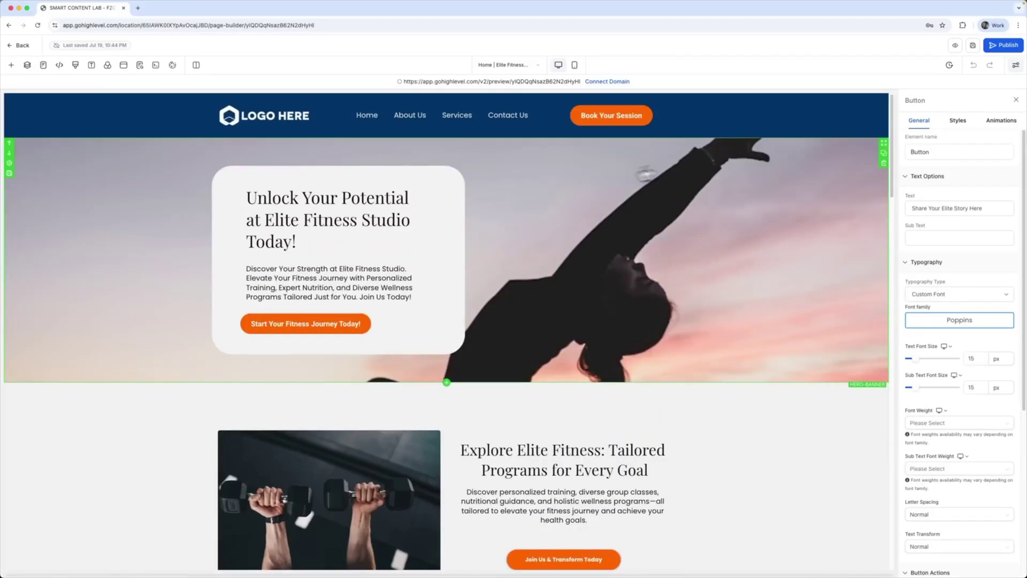
Step: Preview the page in the mobile layout, then switch back to desktop
left_click(575, 65)
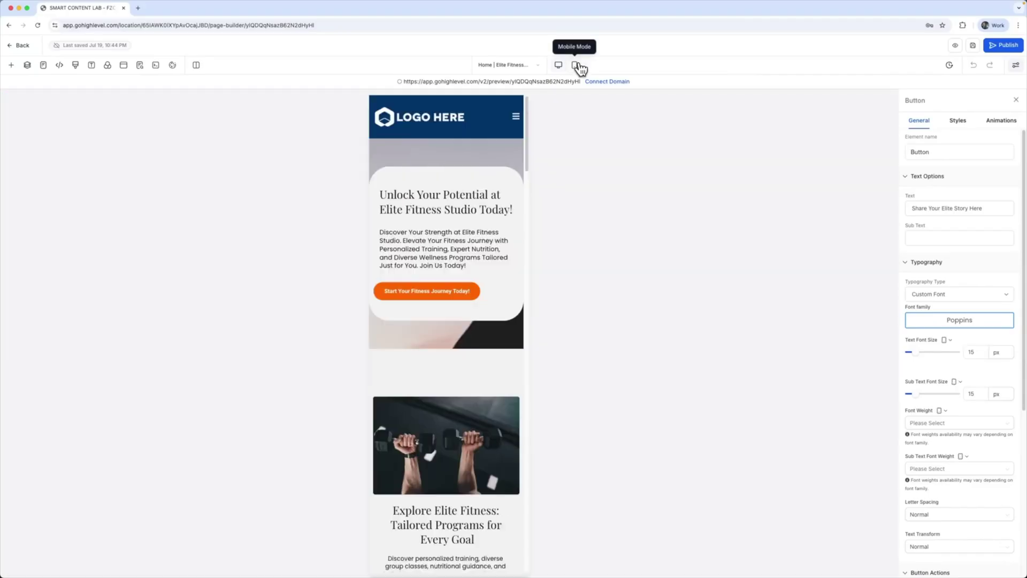
scroll(469, 292, "down", 8)
scroll(469, 303, "up", 4)
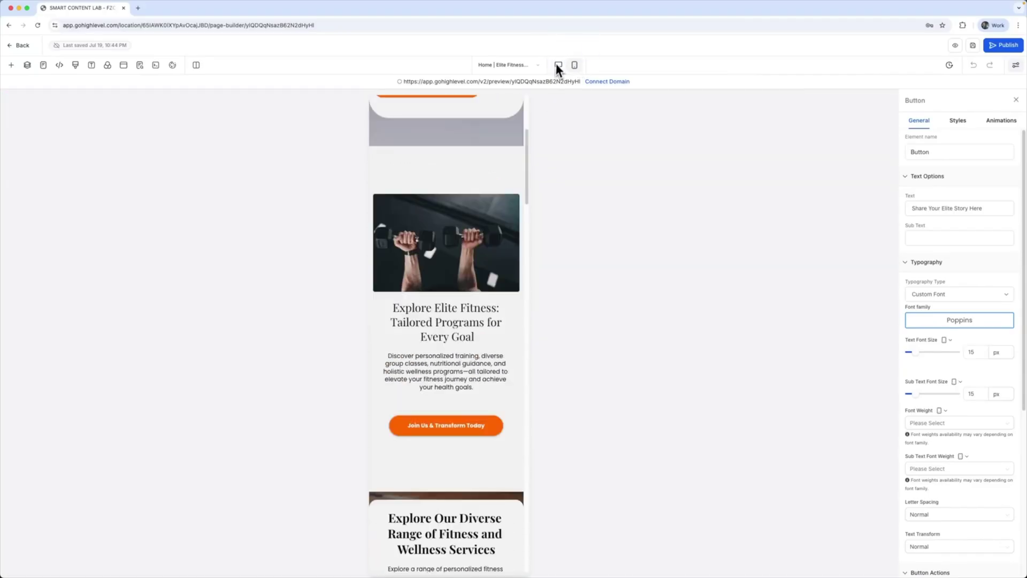
left_click(559, 65)
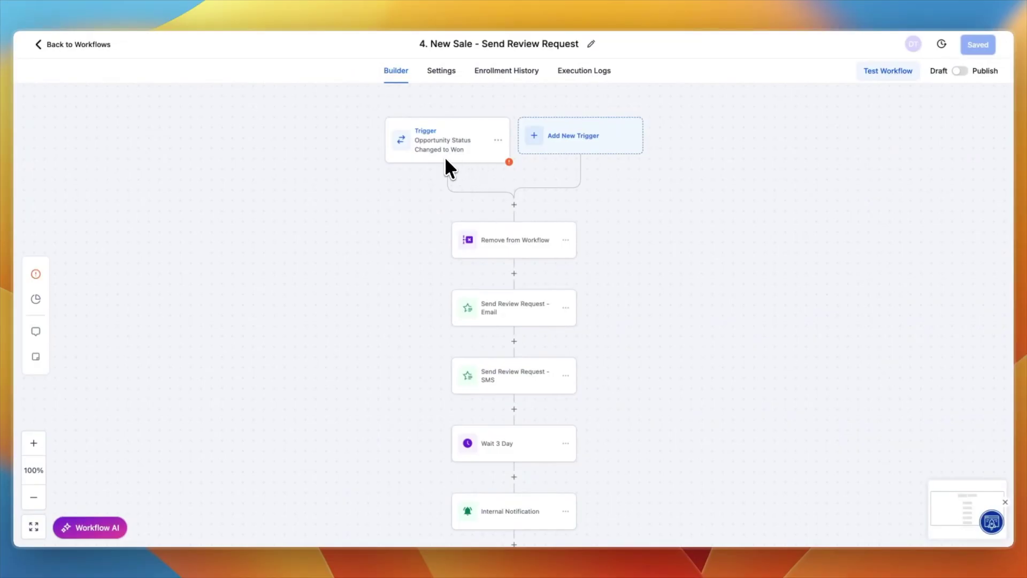
Step: Add another trigger to the New Sale - Send Review Request workflow
left_click(586, 140)
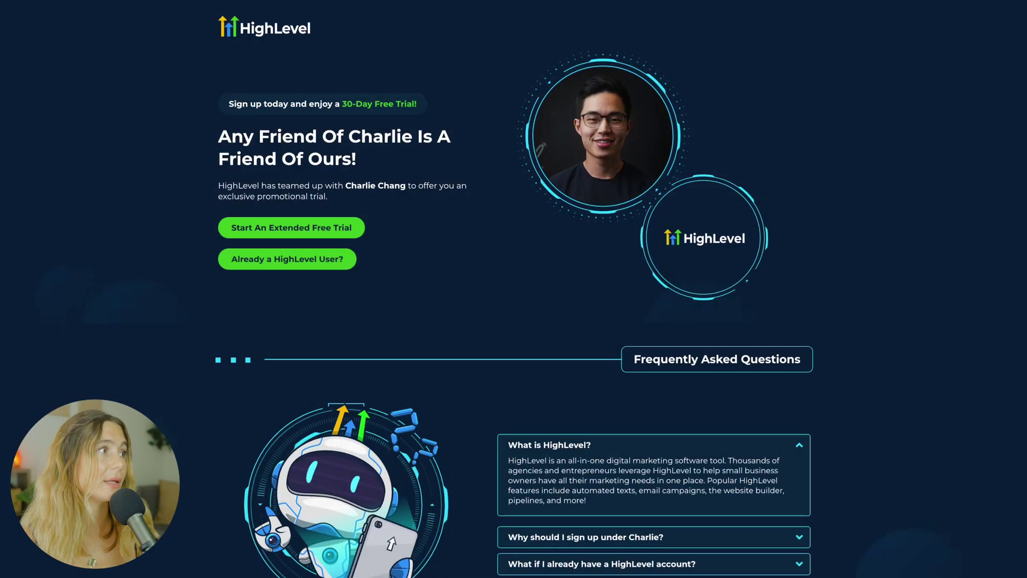
Step: Fill in the extended free trial's first step with a company name and full name, then continue to Step 2
left_click(271, 227)
left_click(392, 184)
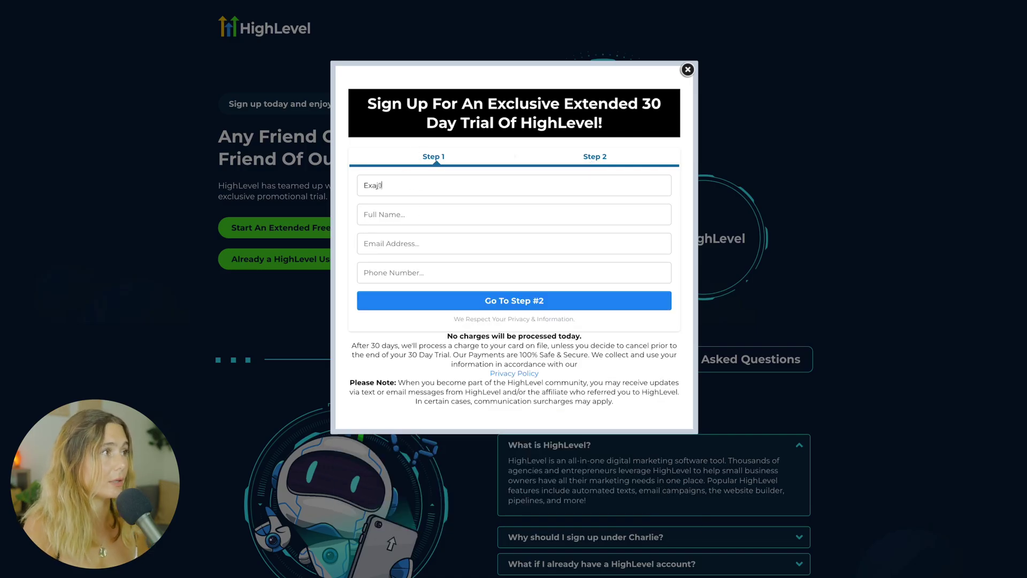
type("mple Company")
key("Tab")
type("Ash")
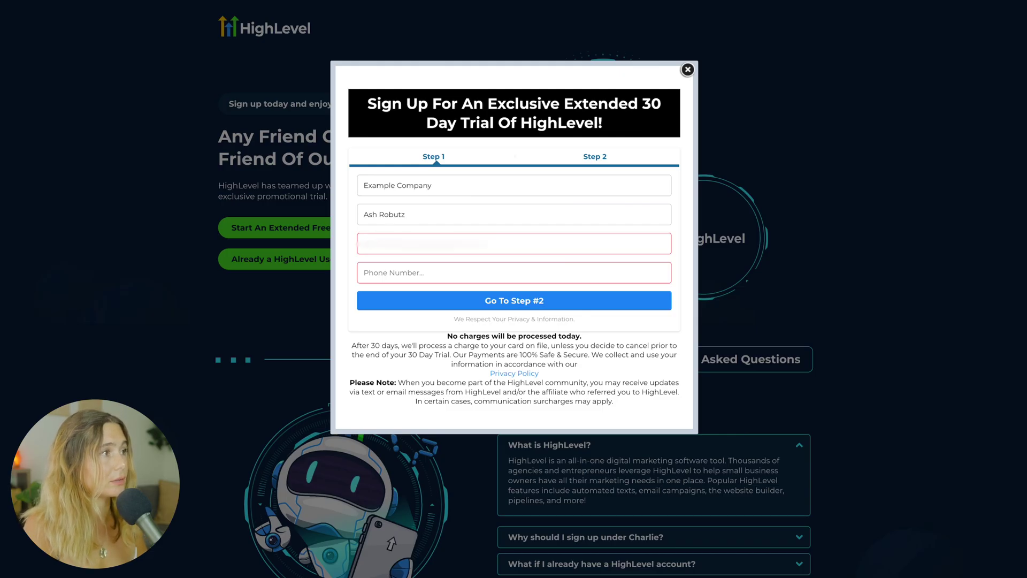
left_click(453, 299)
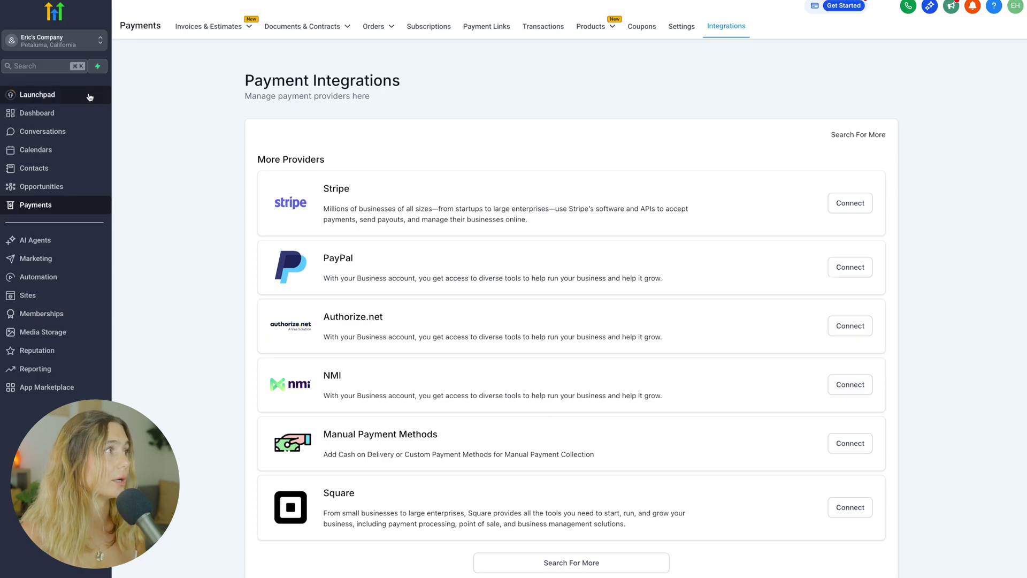
Step: Open Launchpad, then go to Sites to view the Funnels list
left_click(51, 95)
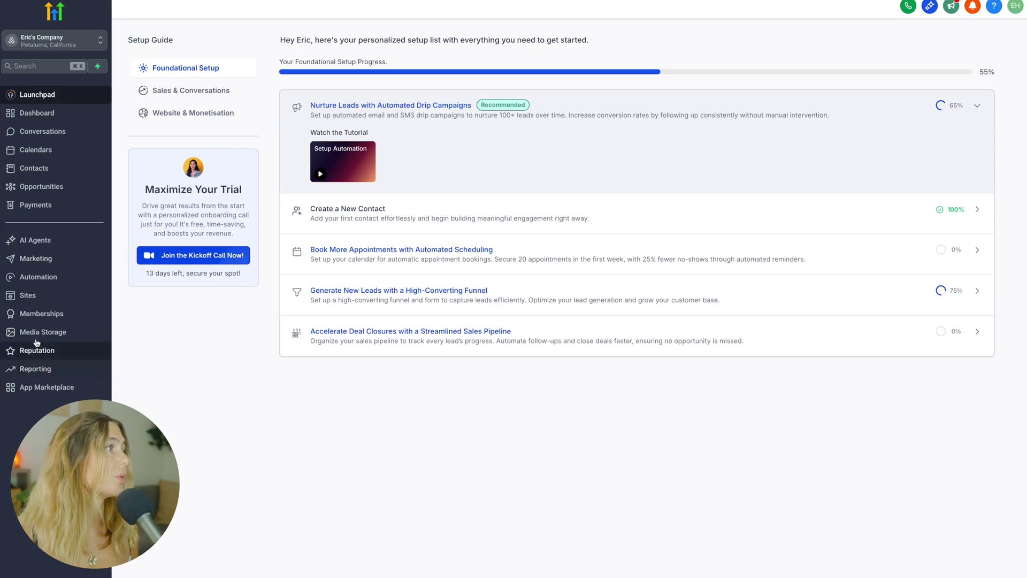
left_click(51, 297)
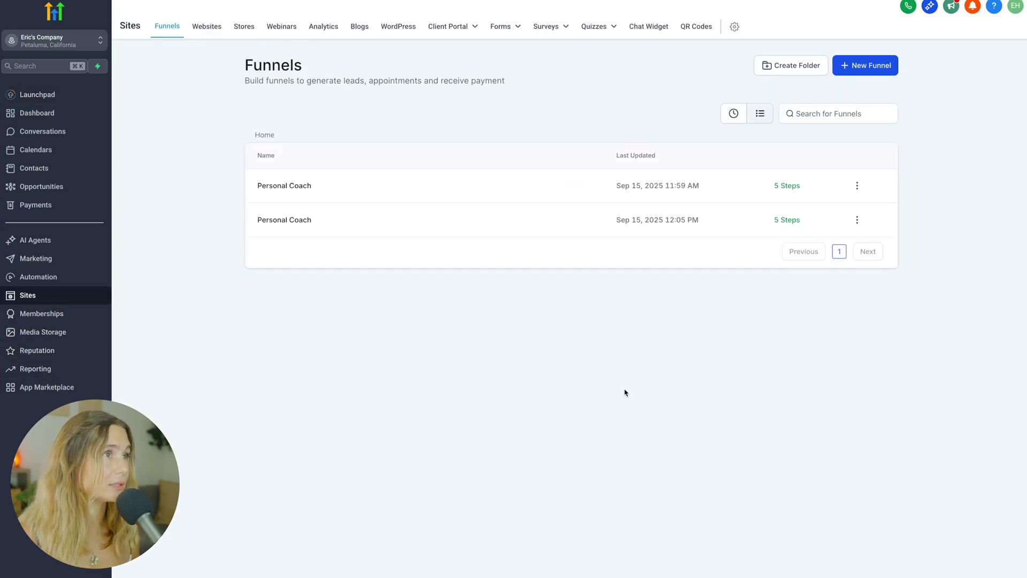
Step: Create a new funnel from templates, searching 'product' and choosing Wellness eCom Products
left_click(881, 69)
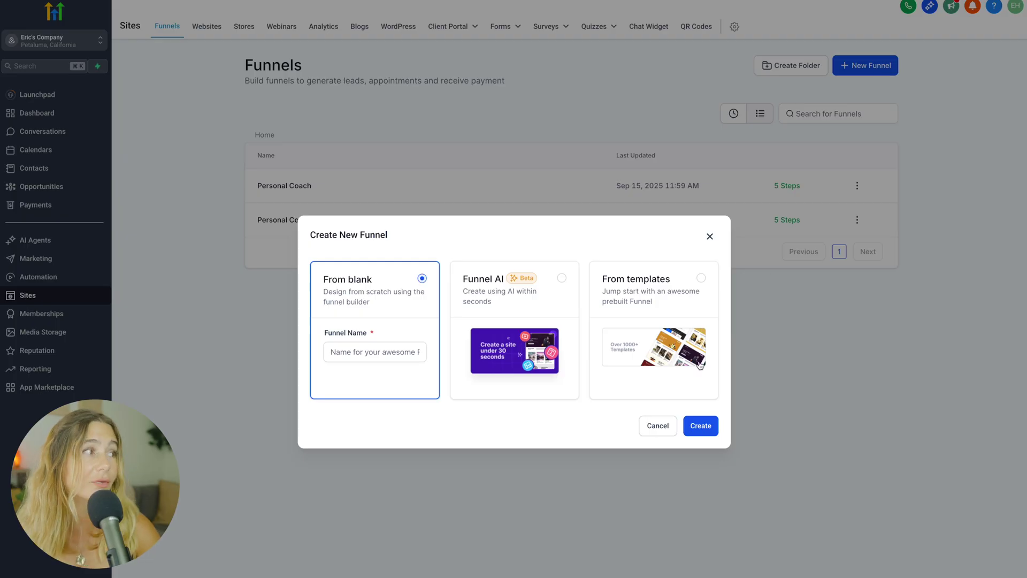
left_click(645, 272)
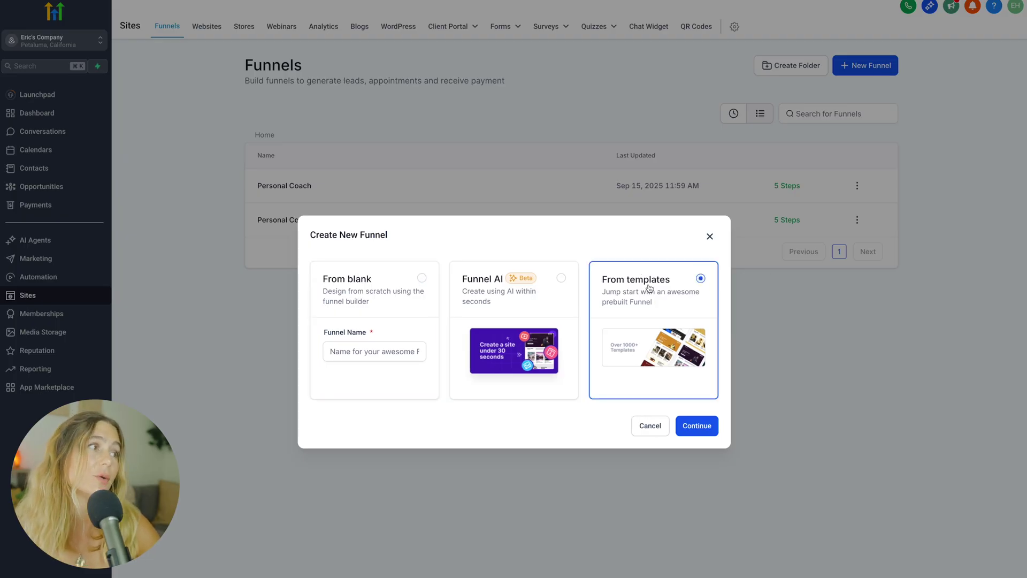
left_click(697, 426)
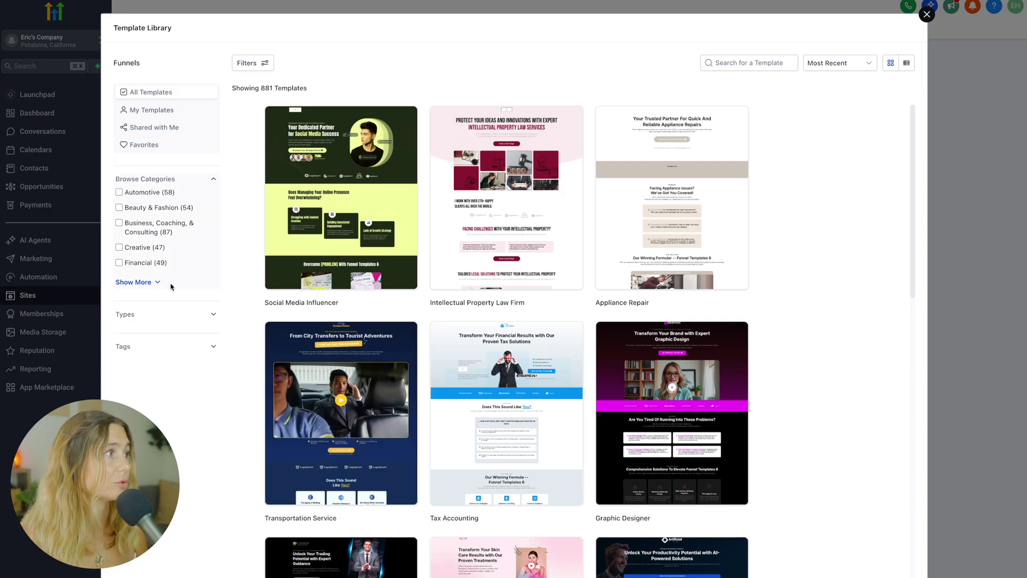
left_click(138, 282)
left_click(749, 63)
type("product")
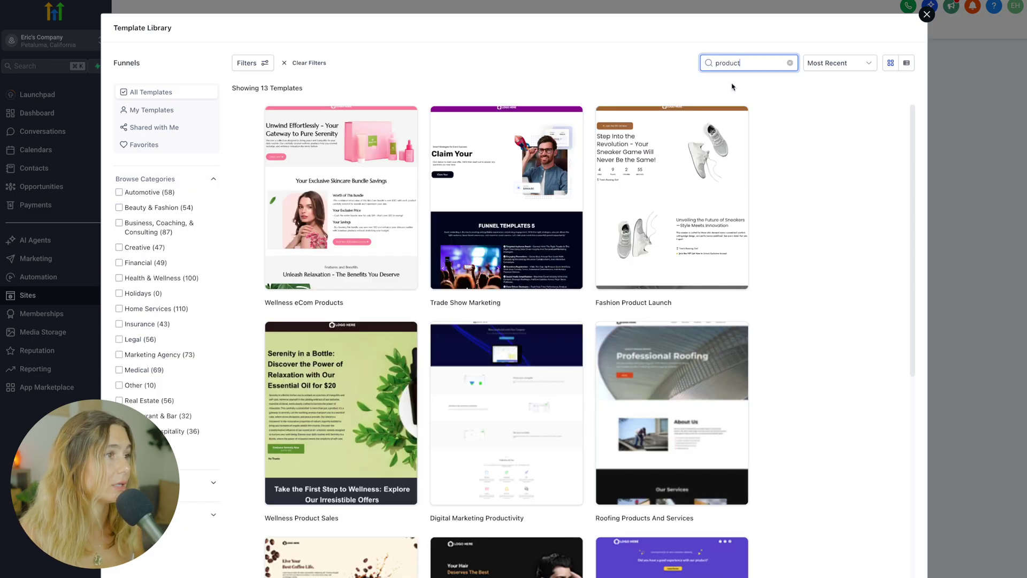
mouse_move(283, 202)
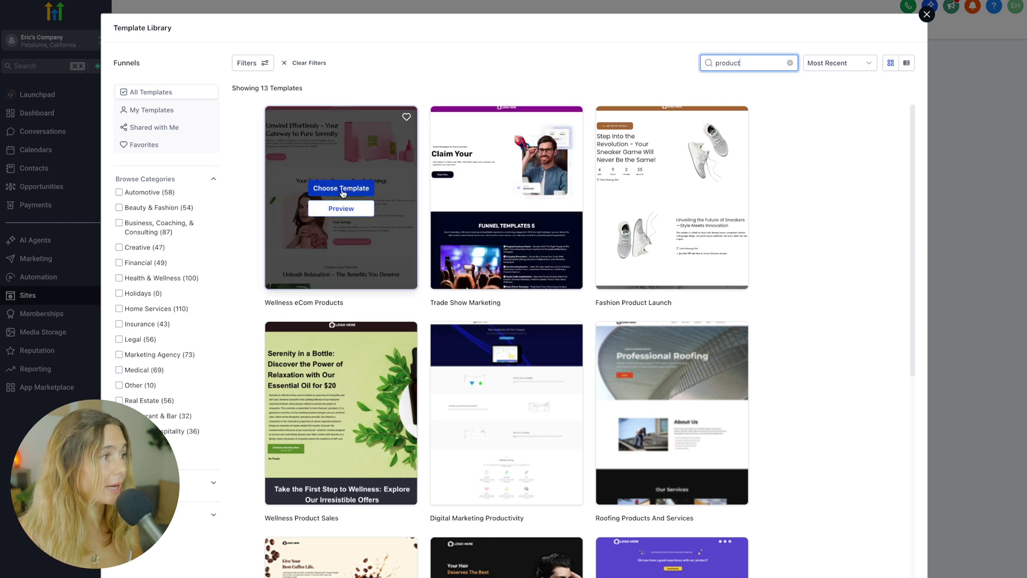
left_click(343, 191)
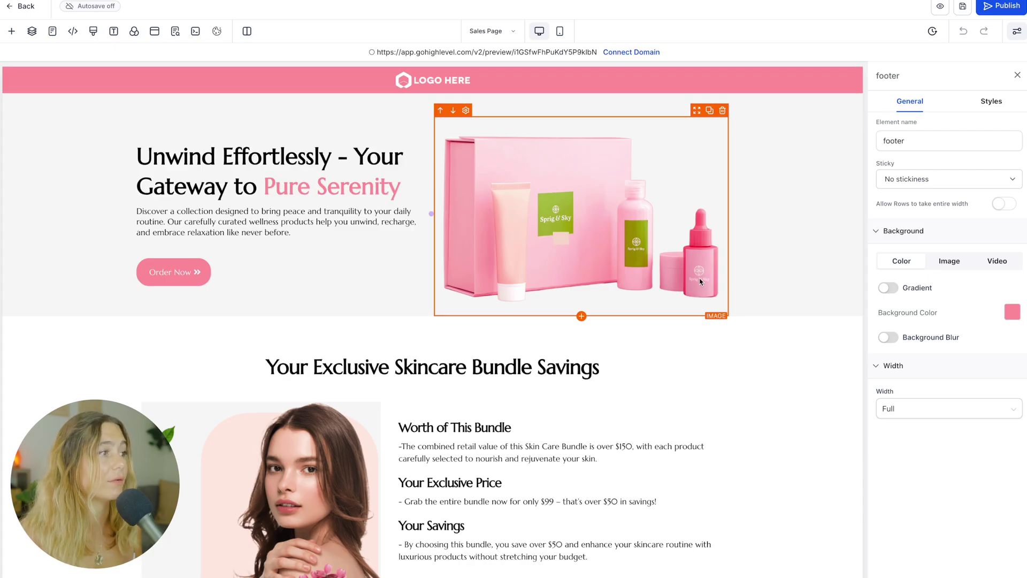
Step: Inspect the product image and the 'Unwind Effortlessly' headline, review the pages list, and show Add Elements
scroll(699, 281, "down", 15)
scroll(700, 281, "up", 15)
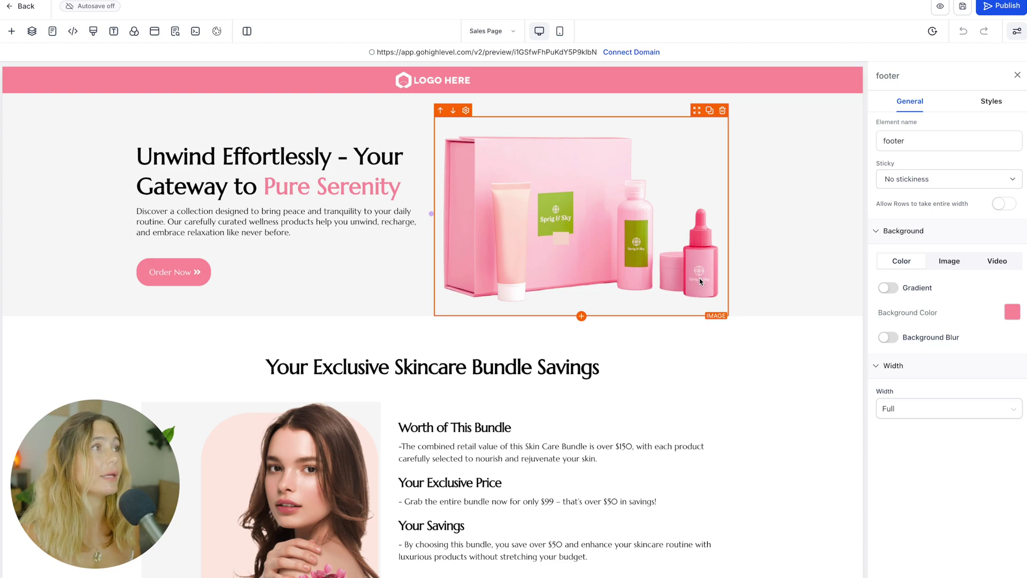
left_click(563, 205)
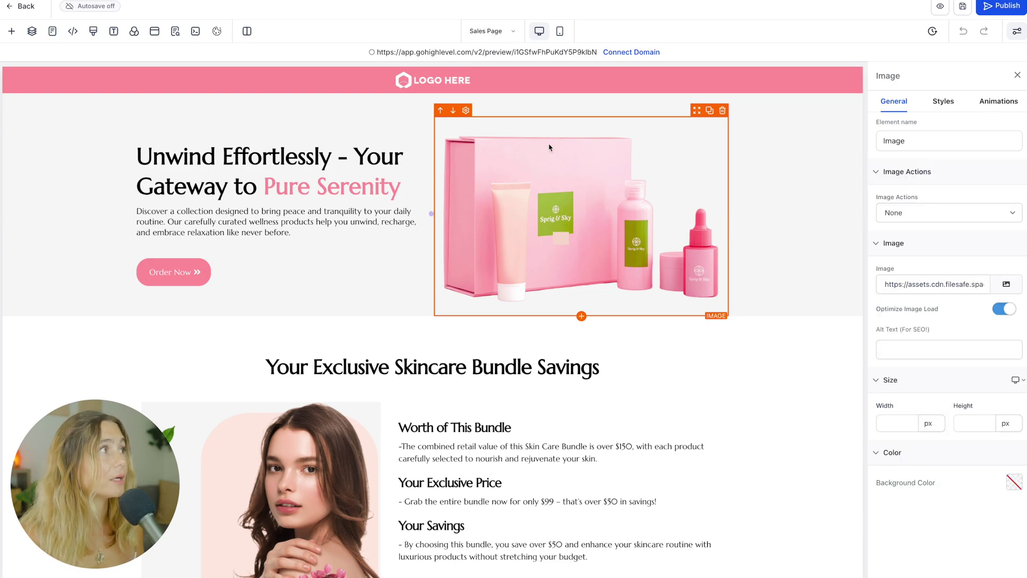
left_click(485, 32)
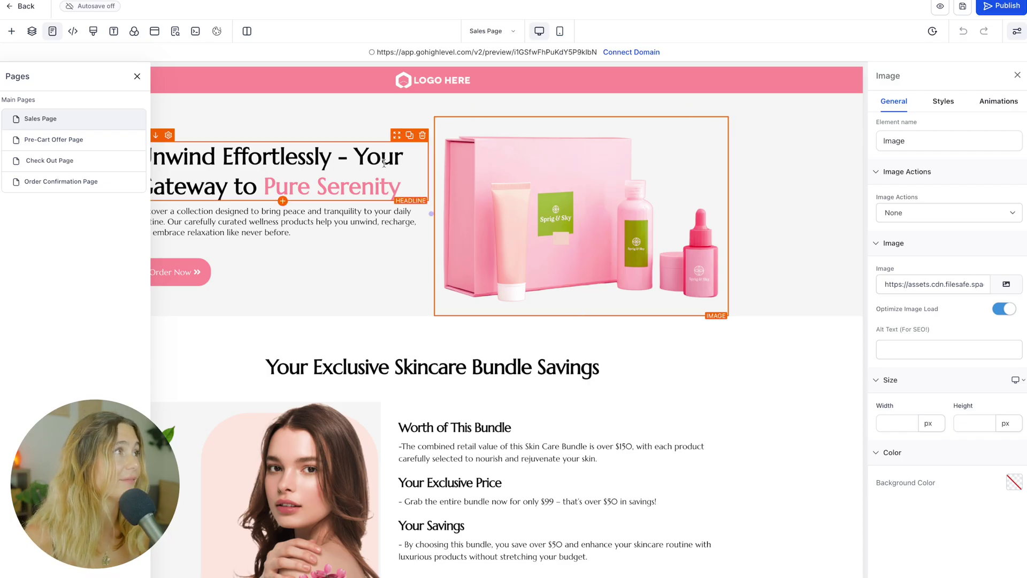
left_click(321, 171)
left_click(137, 77)
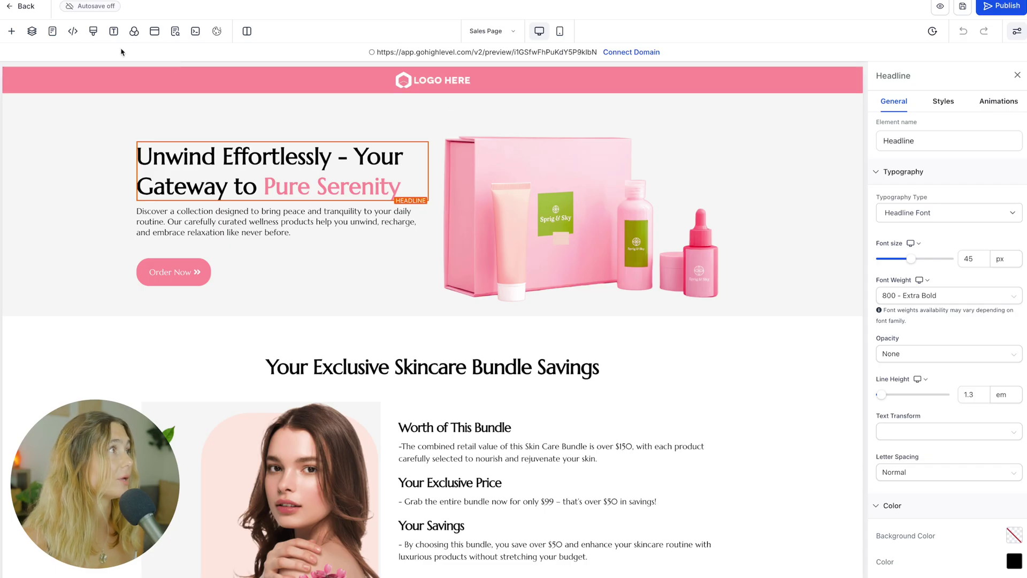
left_click(12, 31)
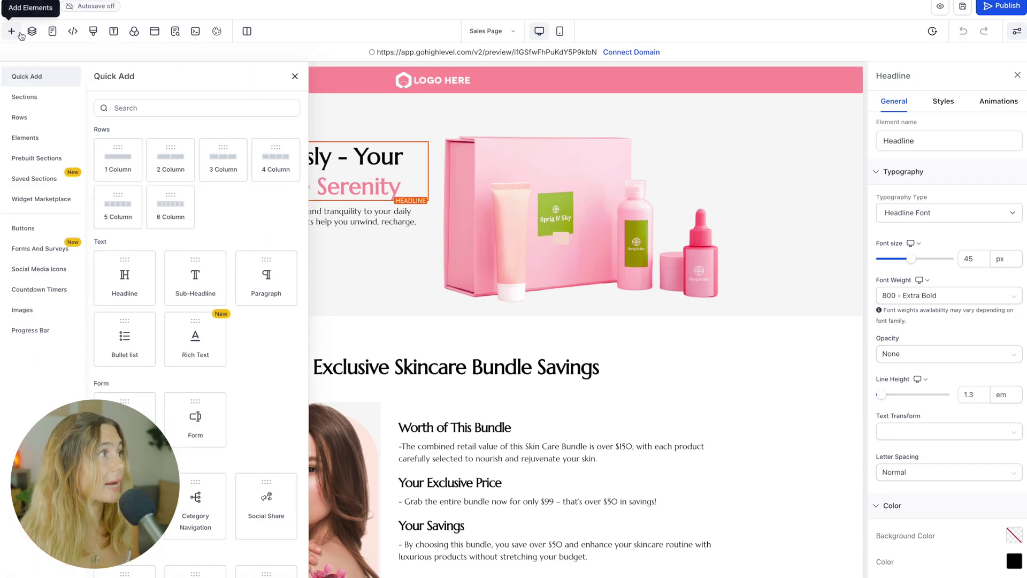
Step: Browse the individual elements and the Call To Action and Product section templates, then close the library
left_click(32, 138)
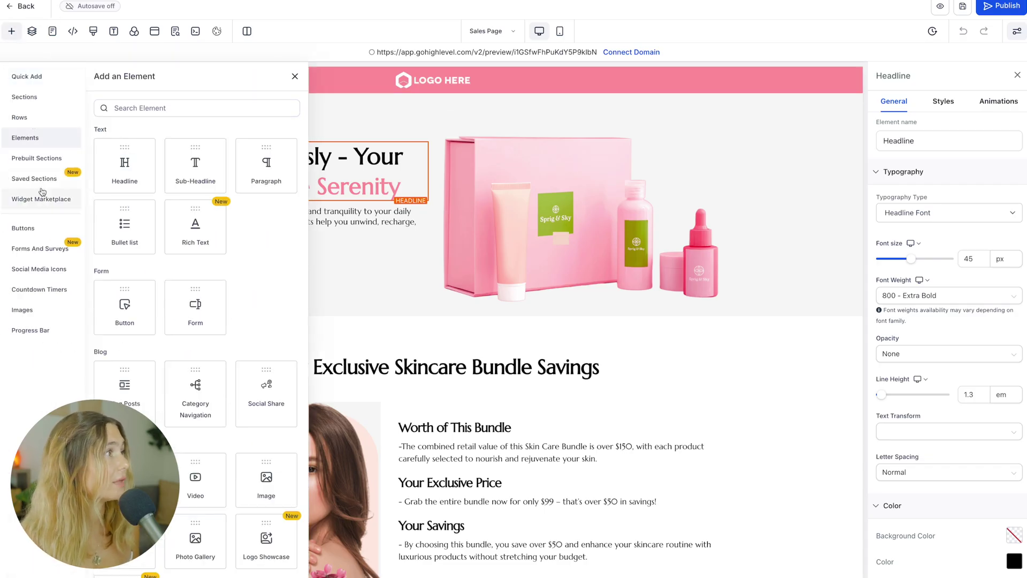
left_click(43, 159)
left_click(123, 98)
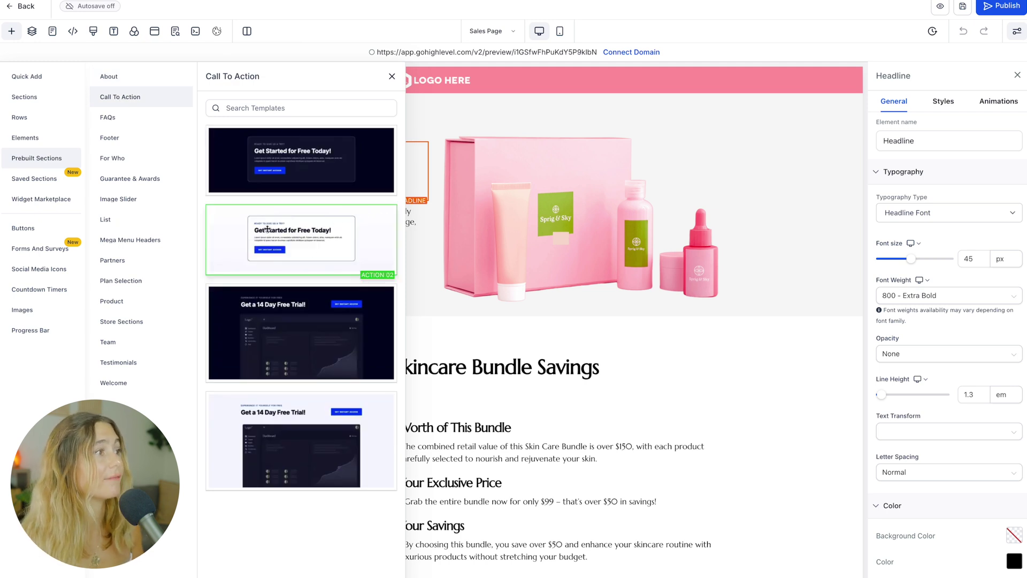
left_click(131, 297)
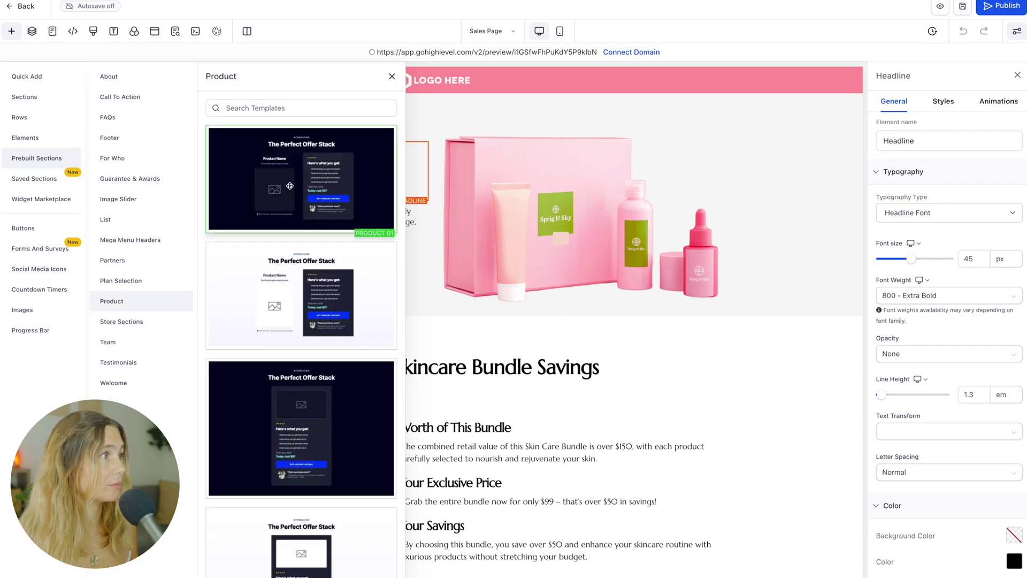
left_click(25, 137)
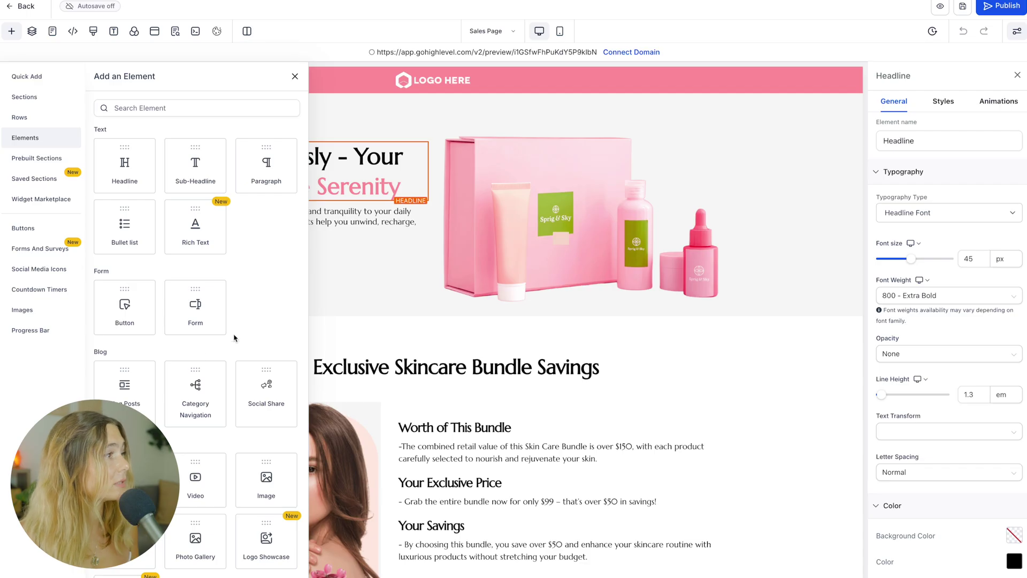
scroll(204, 303, "down", 5)
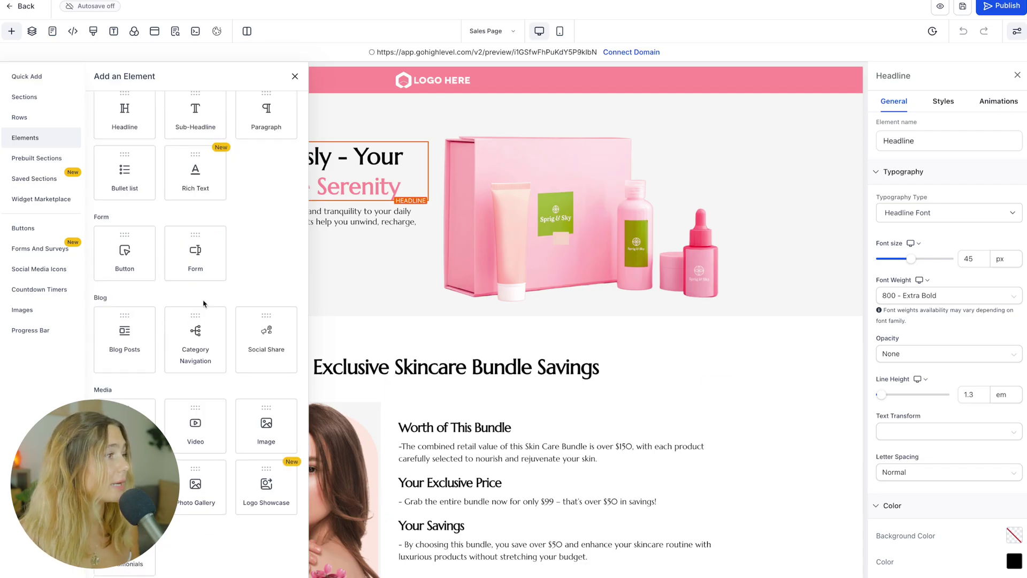
scroll(203, 303, "down", 3)
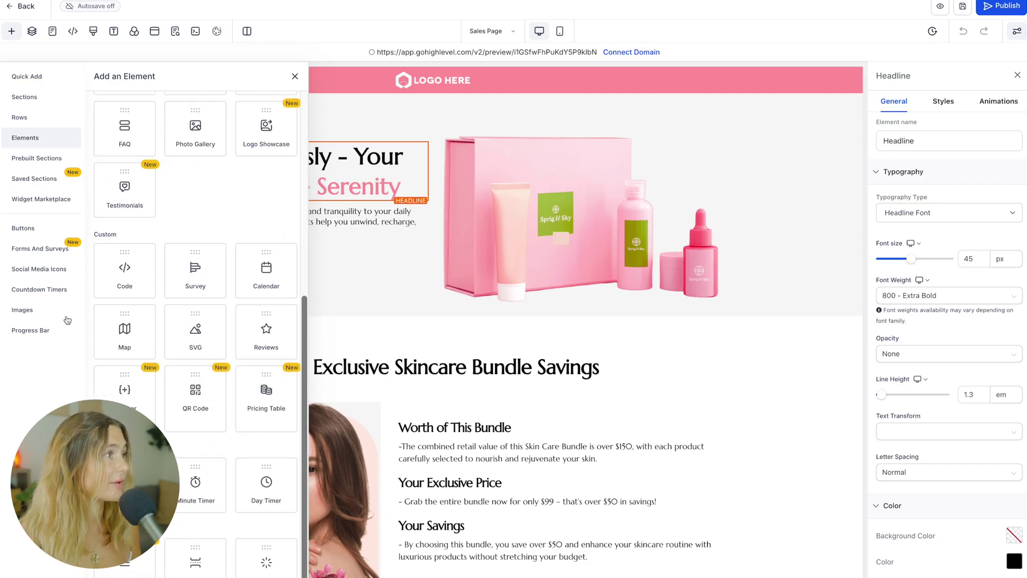
scroll(203, 321, "down", 2)
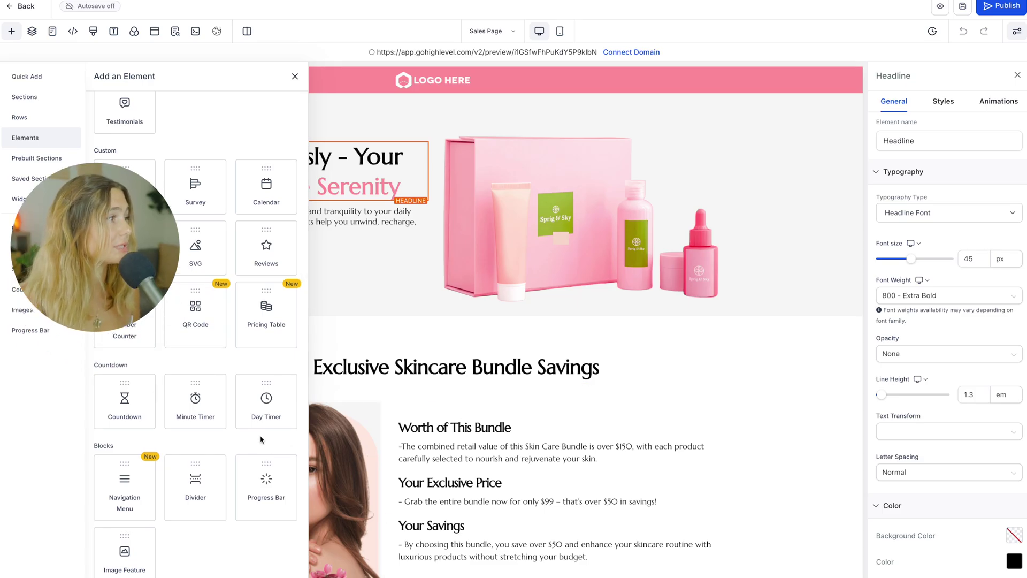
scroll(261, 439, "down", 2)
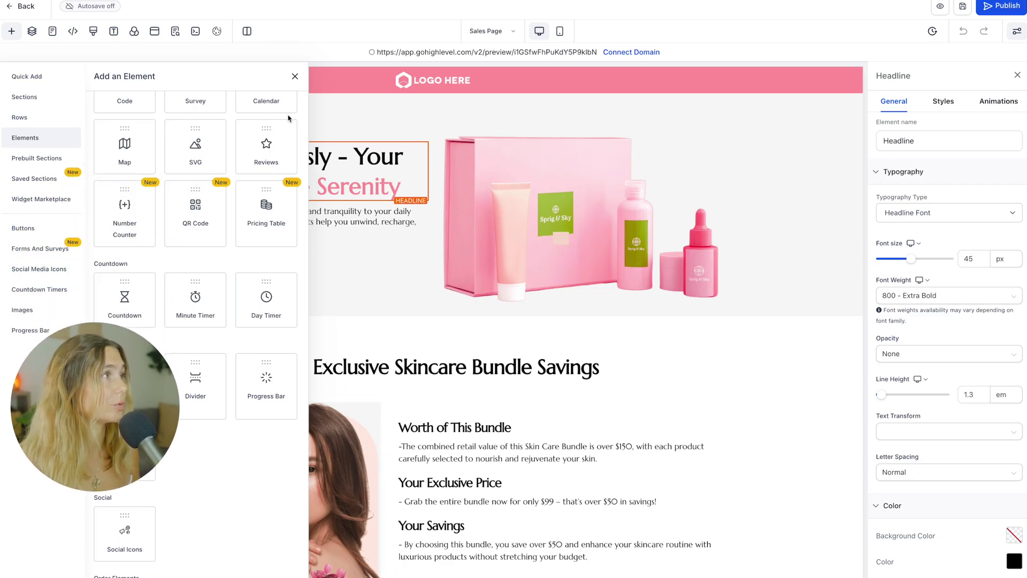
left_click(294, 77)
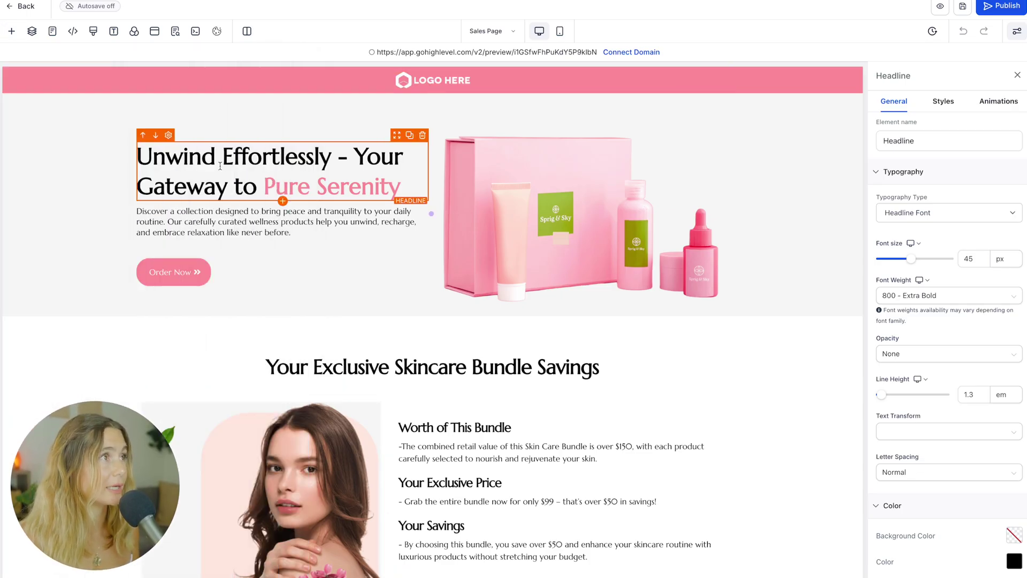
Step: Load the Pre-Cart Offer, Check Out and Order Confirmation pages in the editor, then return to the funnel
left_click(488, 31)
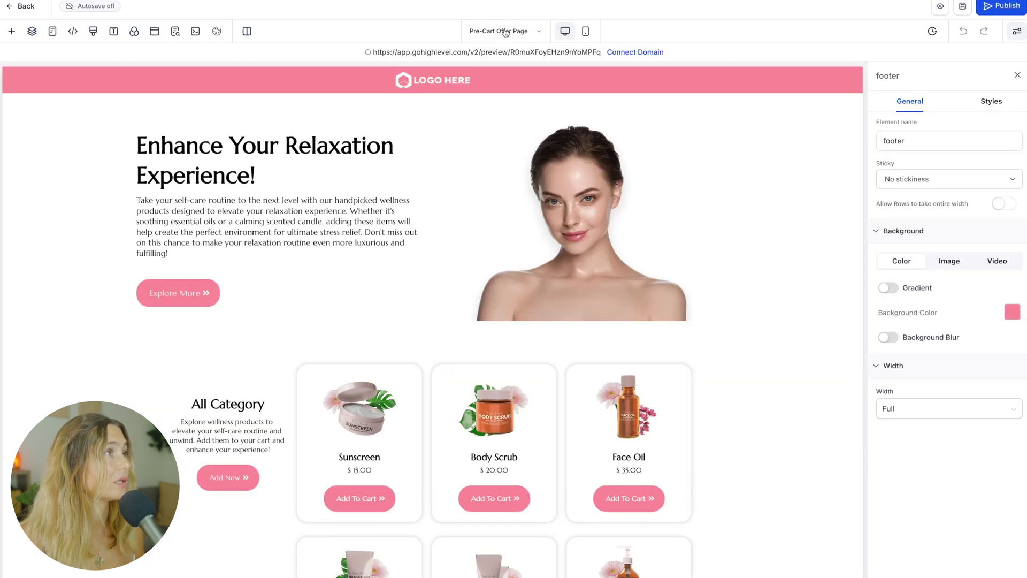
left_click(505, 32)
left_click(50, 161)
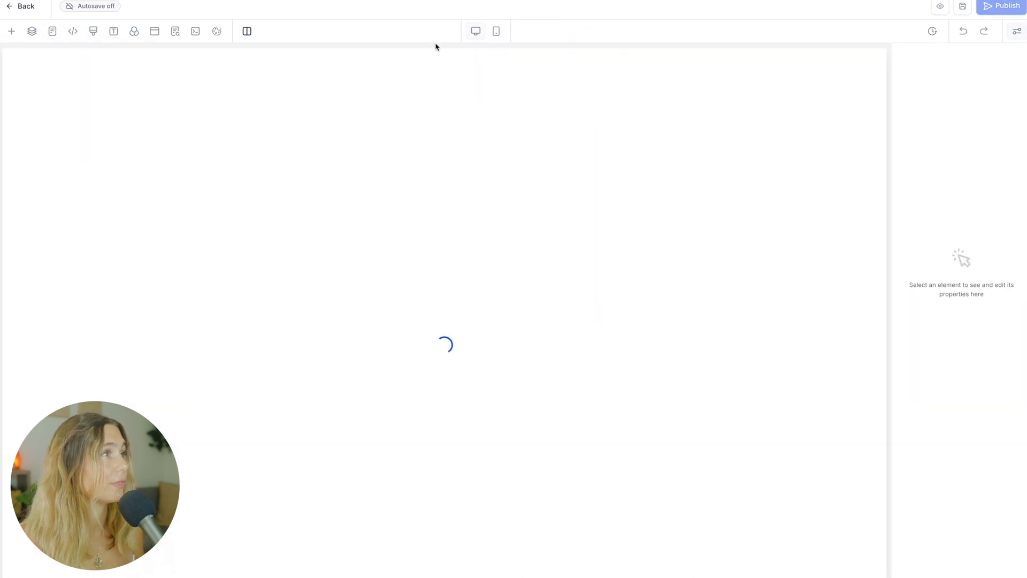
left_click(497, 31)
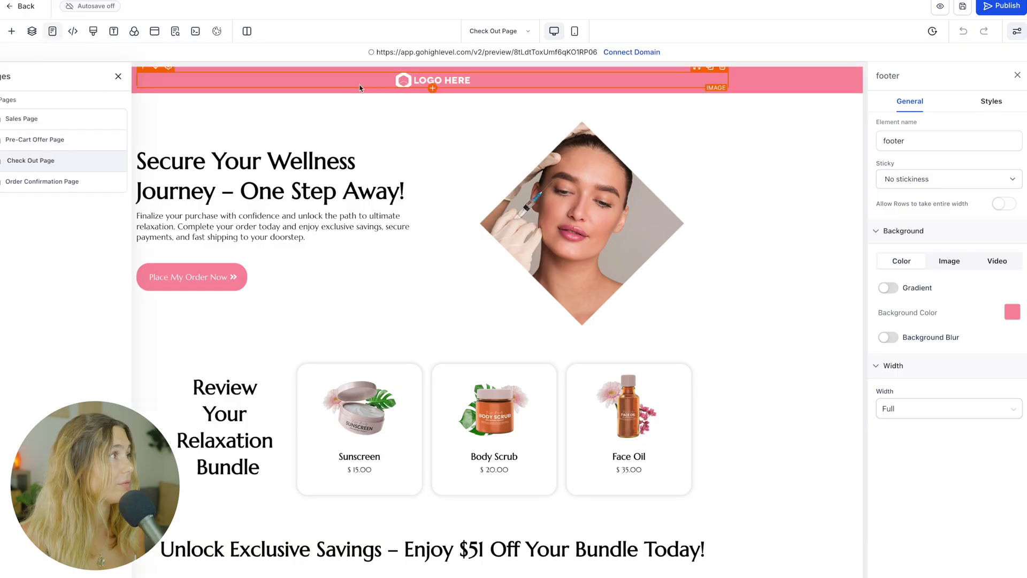
left_click(97, 182)
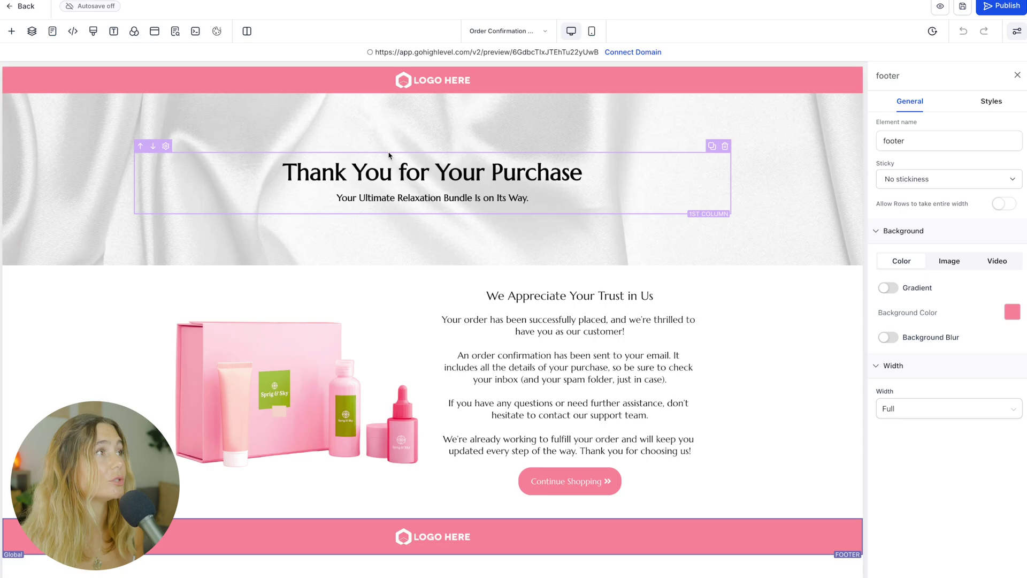
left_click(30, 11)
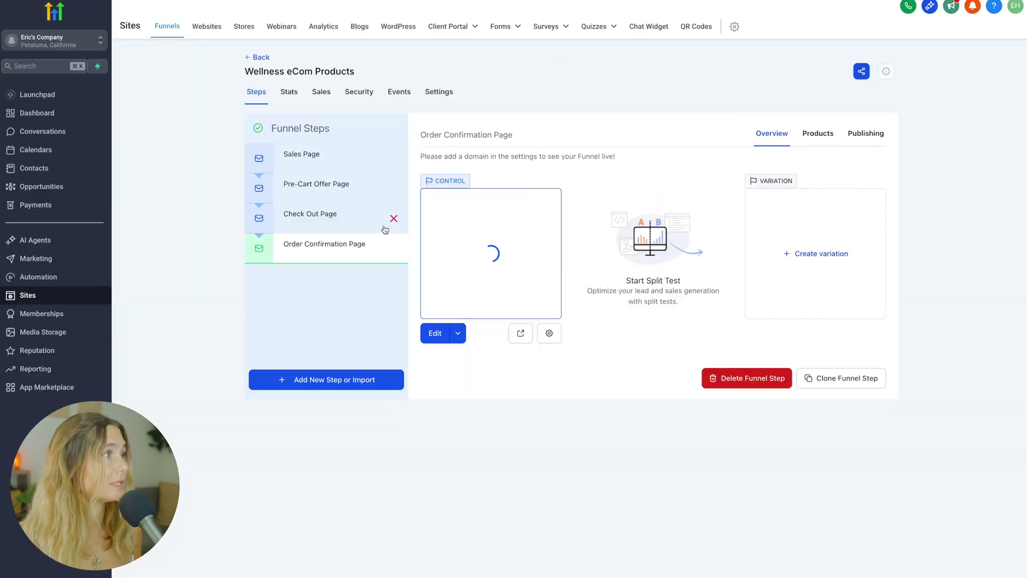
Step: Start deleting the Check Out Page step, then cancel, keeping the step
left_click(304, 156)
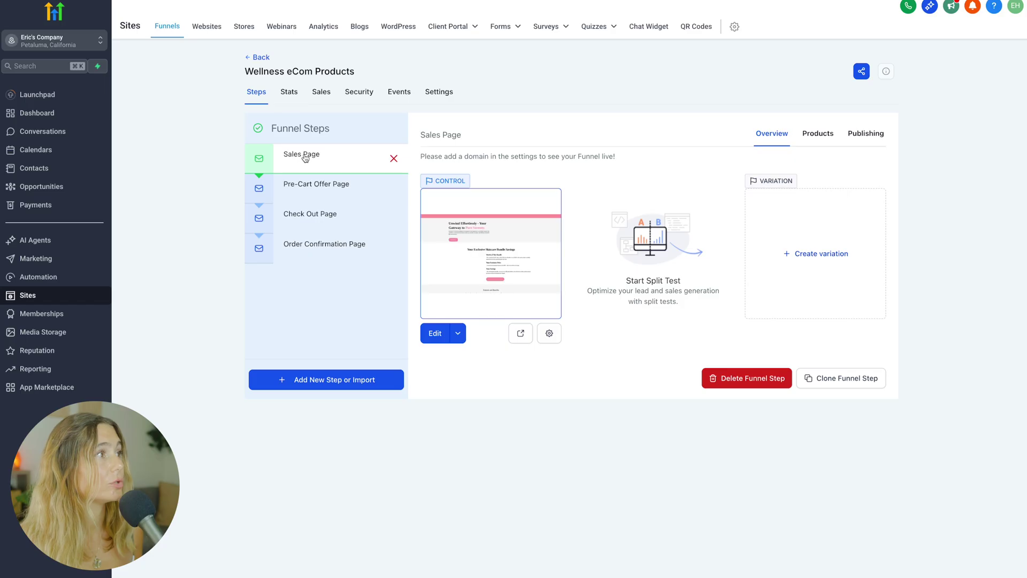
left_click(328, 223)
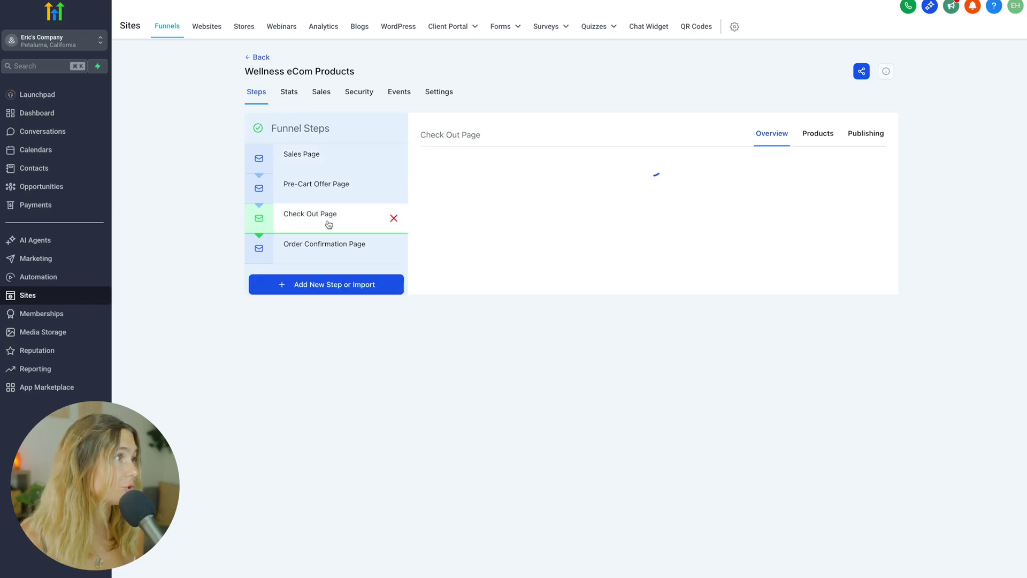
left_click(394, 219)
left_click(472, 372)
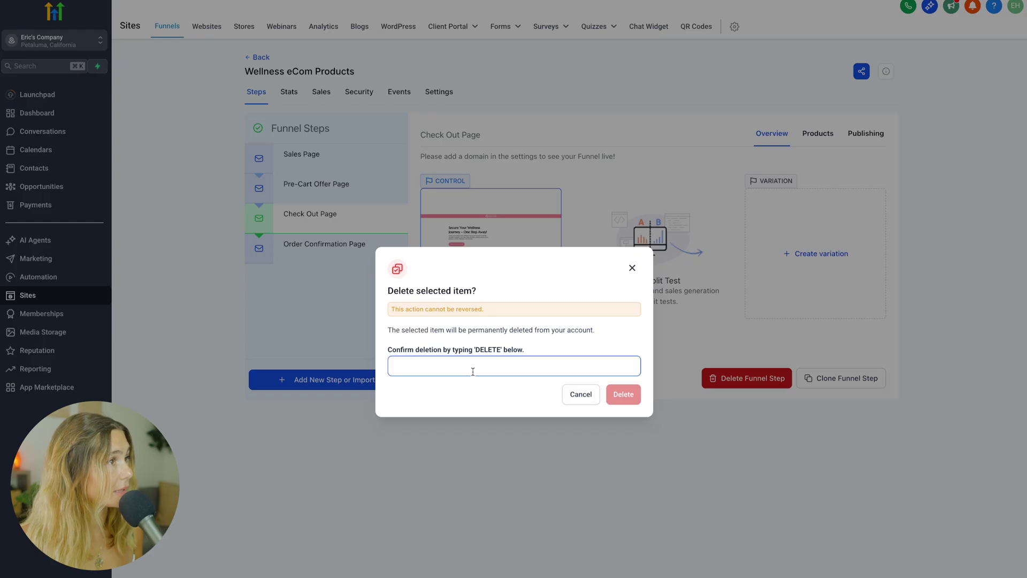
left_click(316, 158)
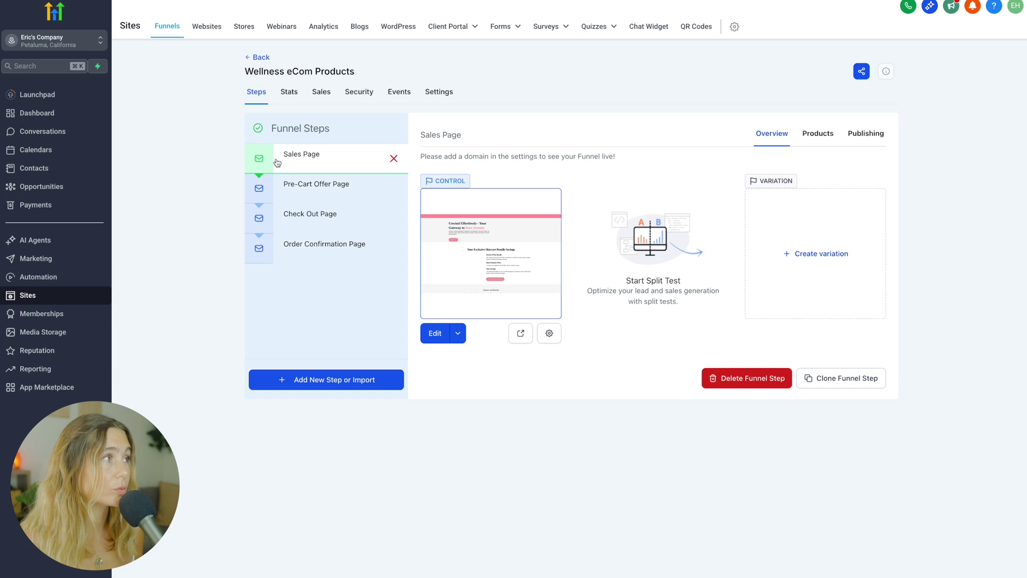
Step: Preview each remaining funnel step, then show the Sales Page step's products
left_click(315, 189)
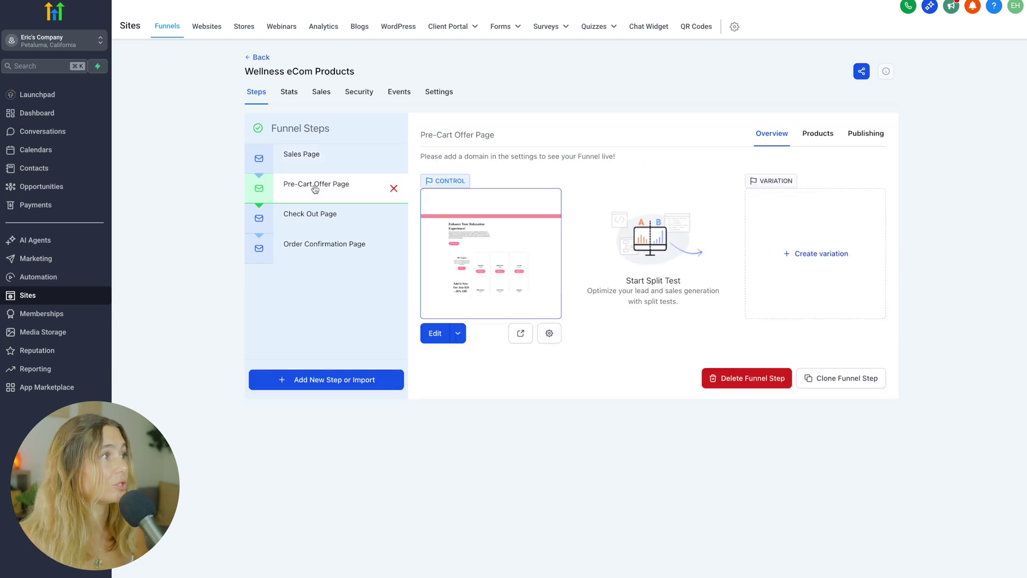
left_click(314, 215)
left_click(346, 238)
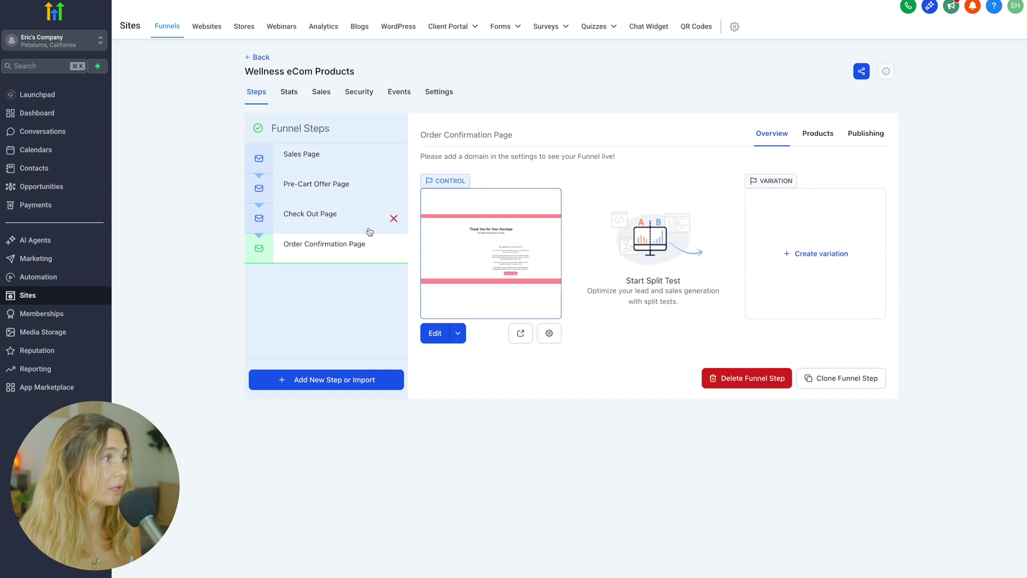
left_click(287, 150)
left_click(827, 139)
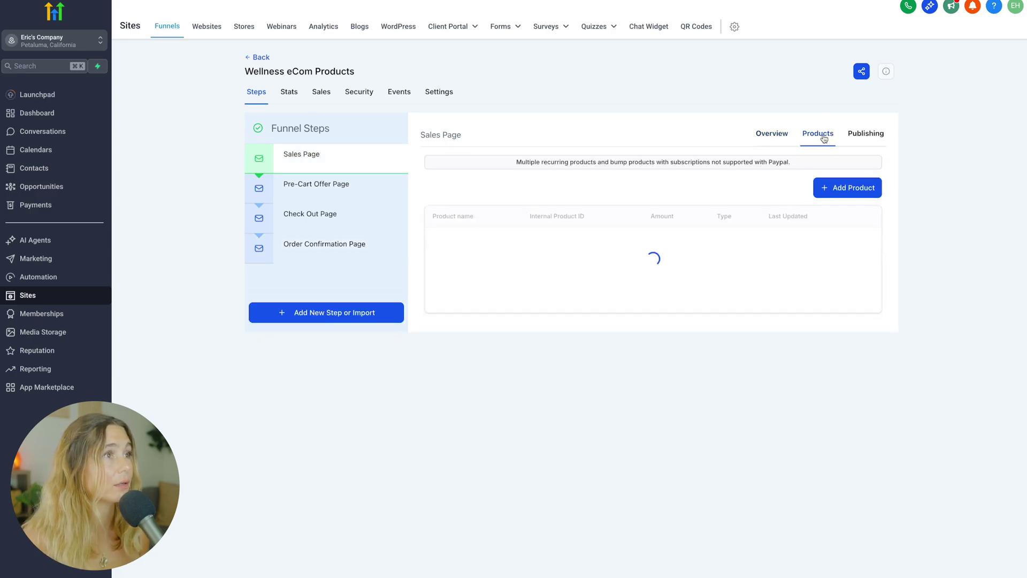
Step: Go from the Sales Page's Add Product to the Payments product list and start a new product
left_click(848, 186)
left_click(649, 219)
left_click(601, 230)
left_click(533, 237)
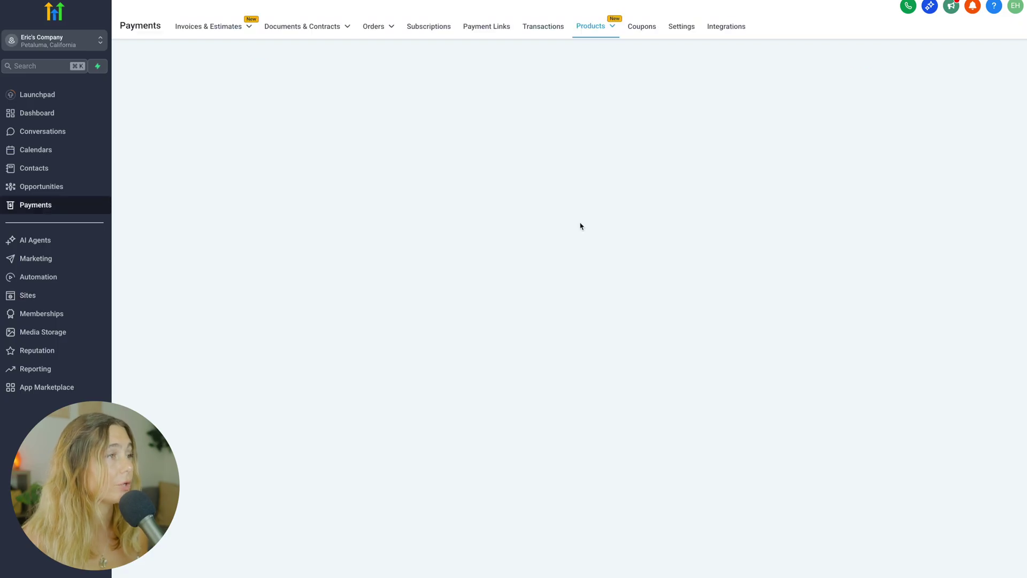
mouse_move(594, 25)
left_click(568, 46)
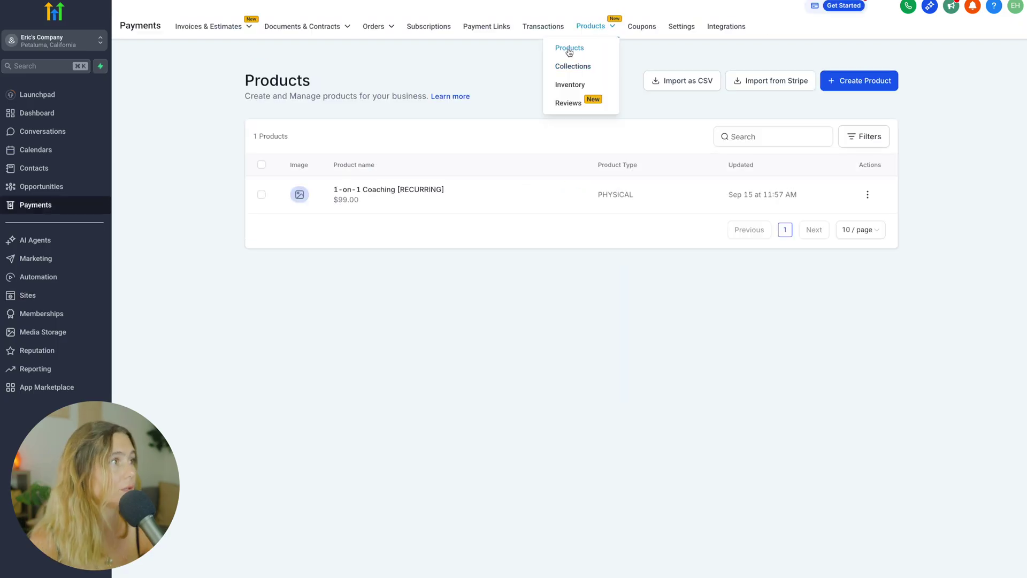
left_click(853, 80)
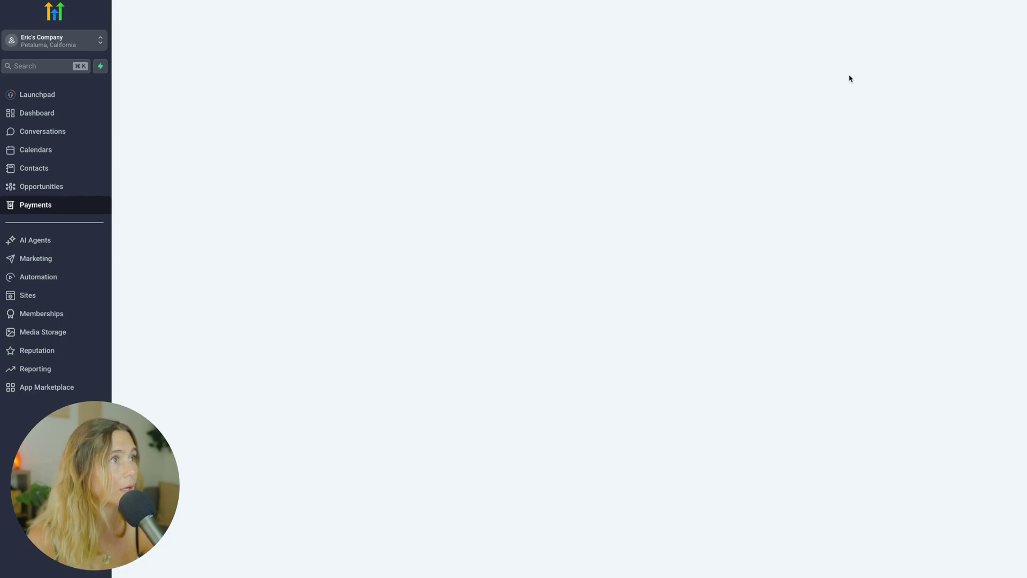
Step: Title the new product 'Example Skincare' and enable its product label
left_click(443, 158)
type("Example Skincare")
left_click(488, 238)
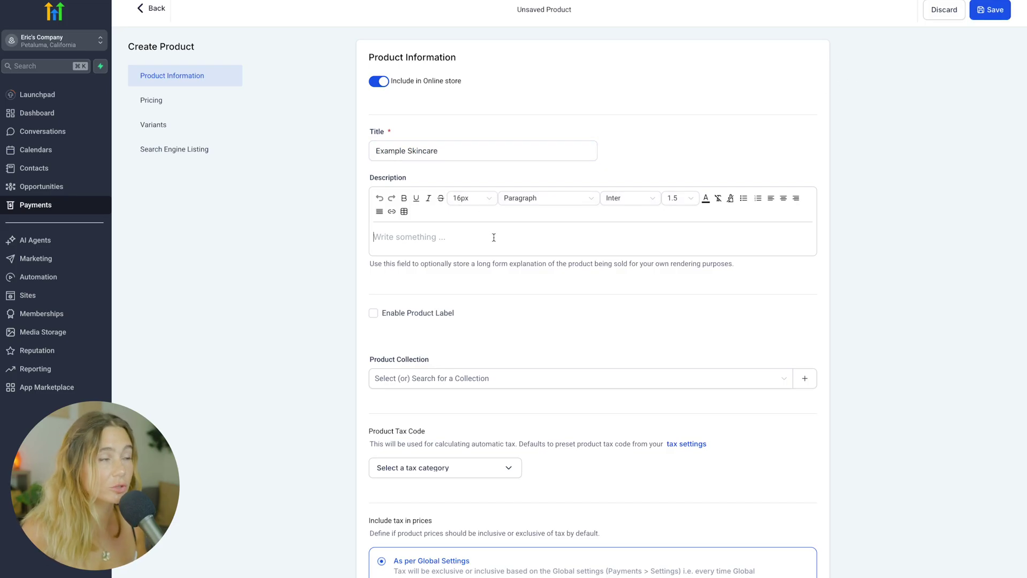
left_click(451, 318)
left_click(525, 354)
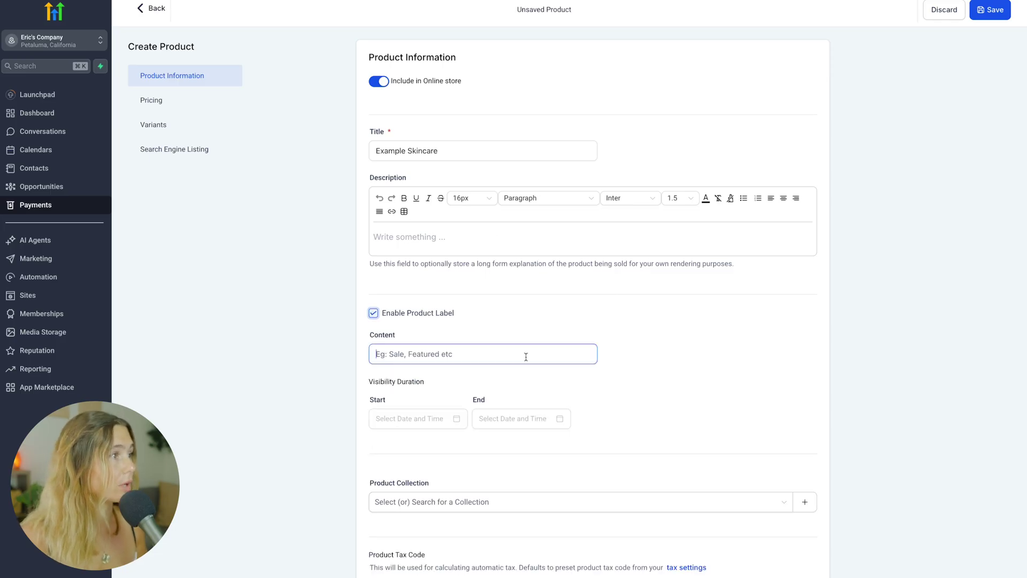
key("Tab")
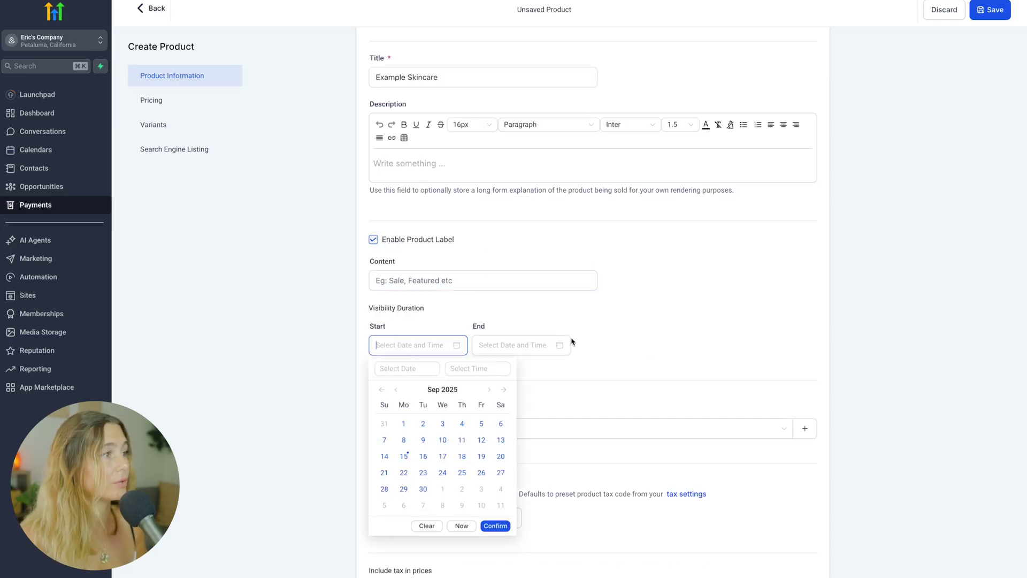
left_click(574, 341)
Step: Check the empty collection options and set Include tax in prices to No
scroll(694, 280, "down", 2)
left_click(583, 338)
left_click(592, 304)
scroll(592, 305, "down", 1)
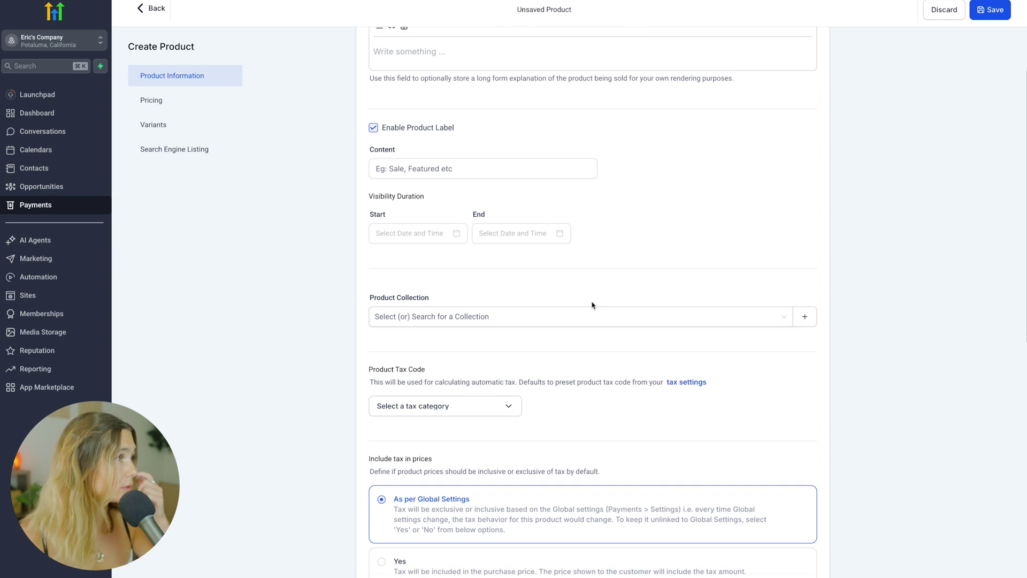
scroll(593, 305, "up", 4)
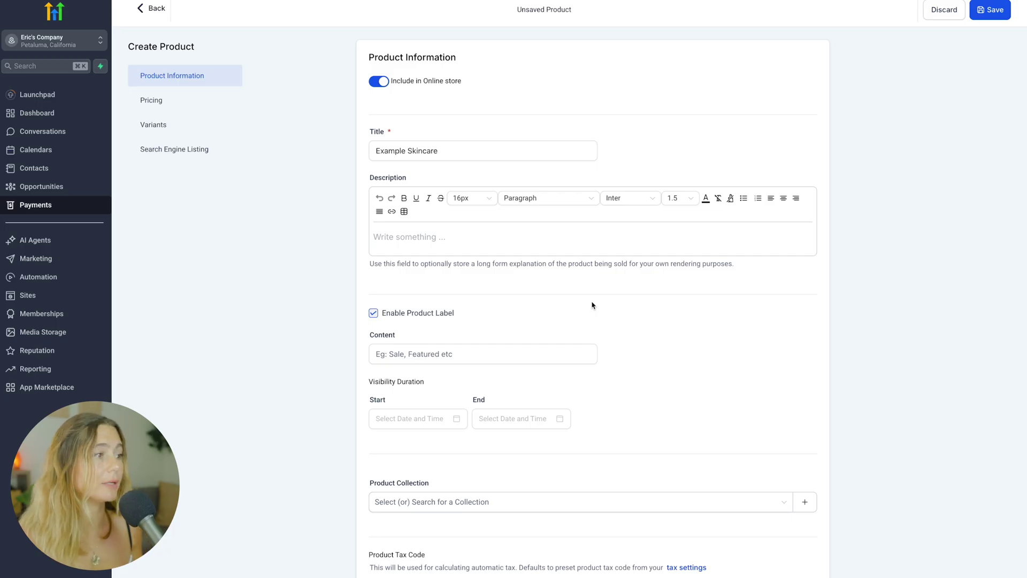
scroll(592, 305, "down", 6)
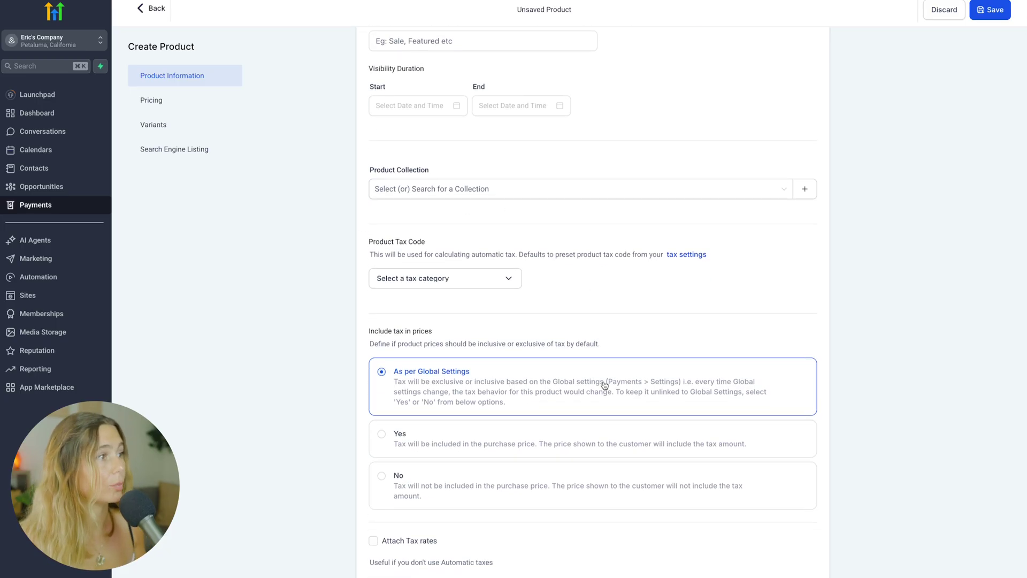
left_click(464, 444)
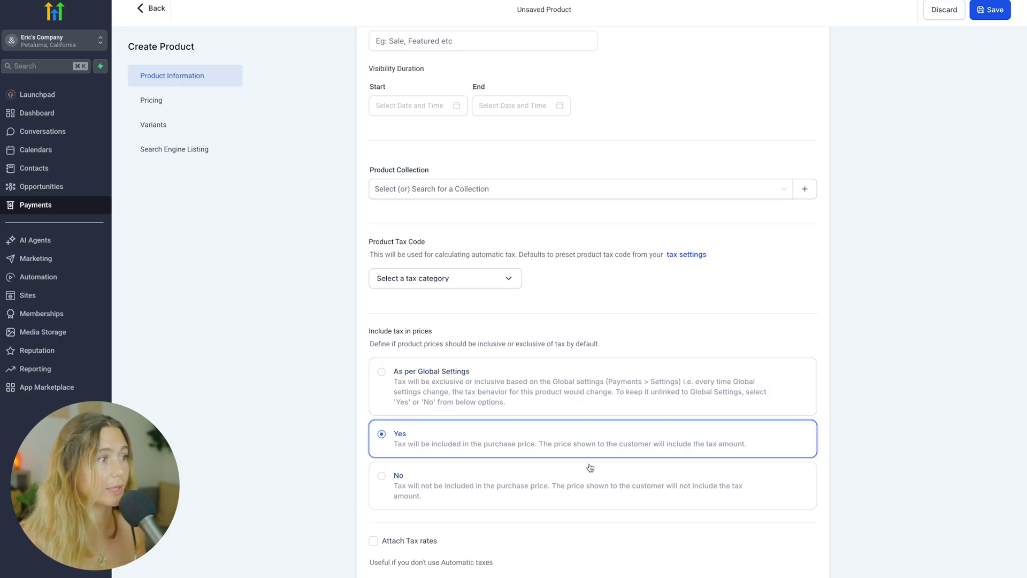
left_click(496, 498)
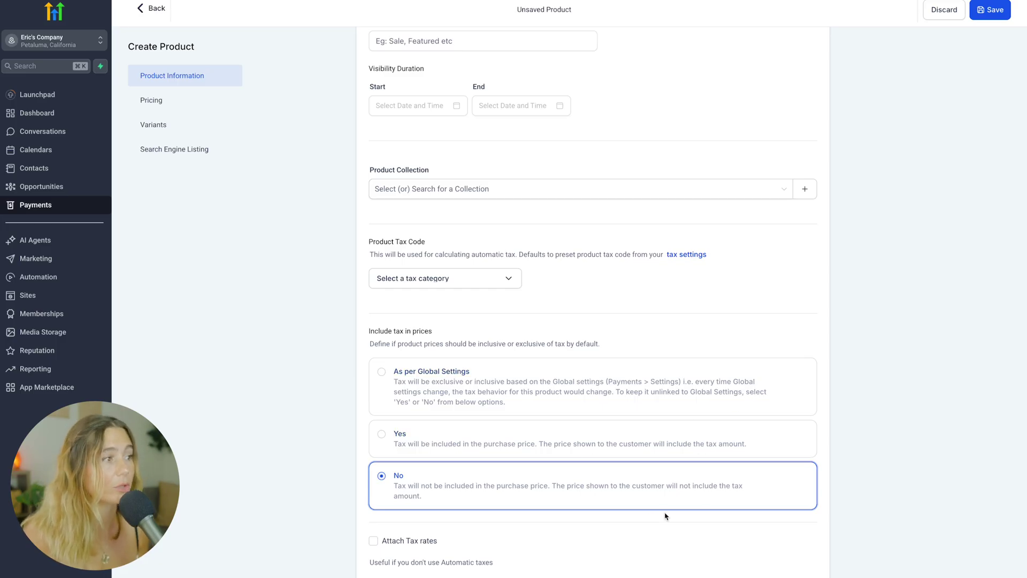
scroll(602, 509, "down", 2)
Step: Set Example Skincare's tax to No with no tax rates attached, priced at $49.99 one-time
scroll(669, 348, "down", 5)
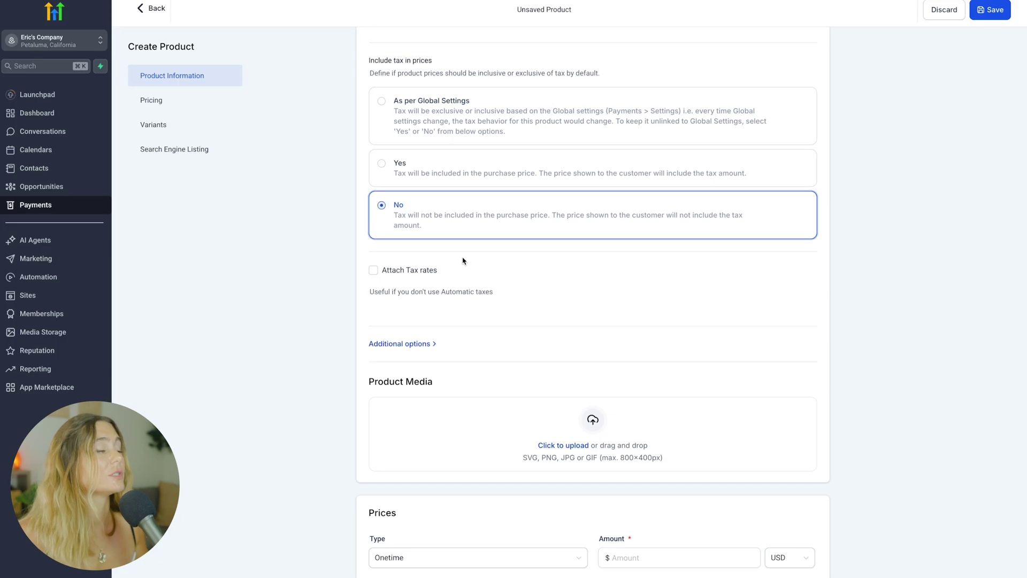
left_click(409, 272)
left_click(411, 311)
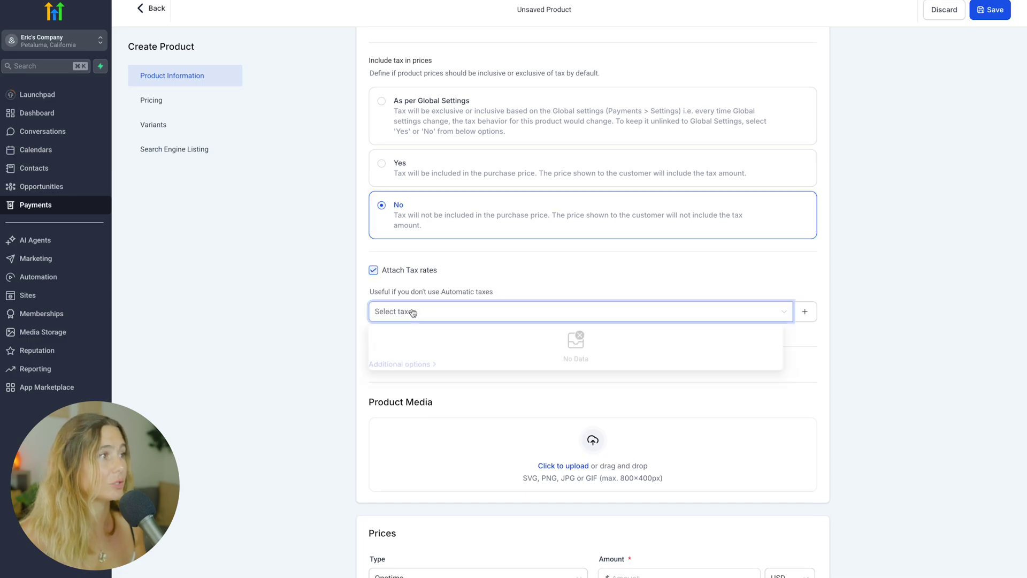
left_click(405, 271)
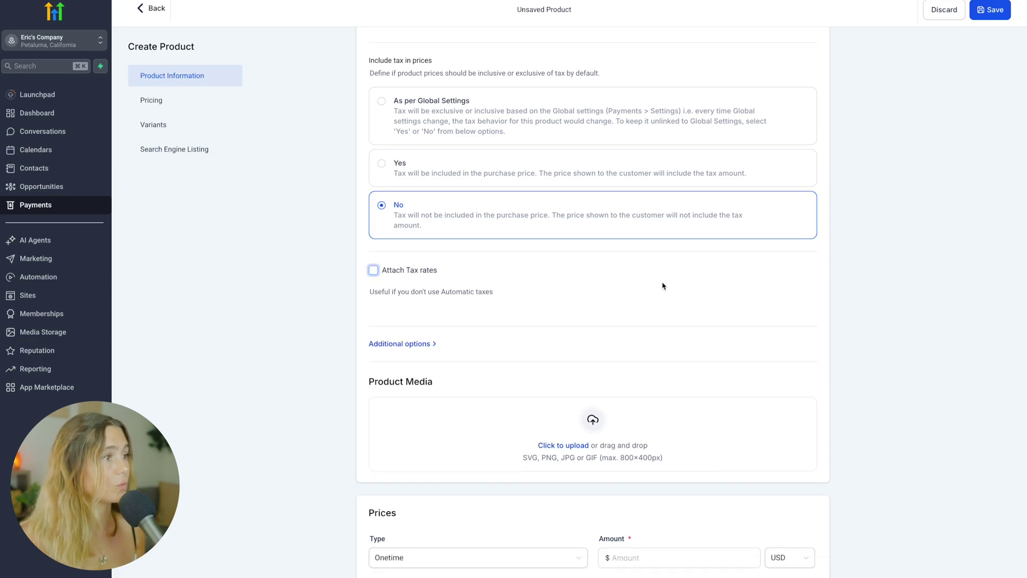
scroll(662, 284, "down", 2)
left_click(663, 320)
left_click(977, 40)
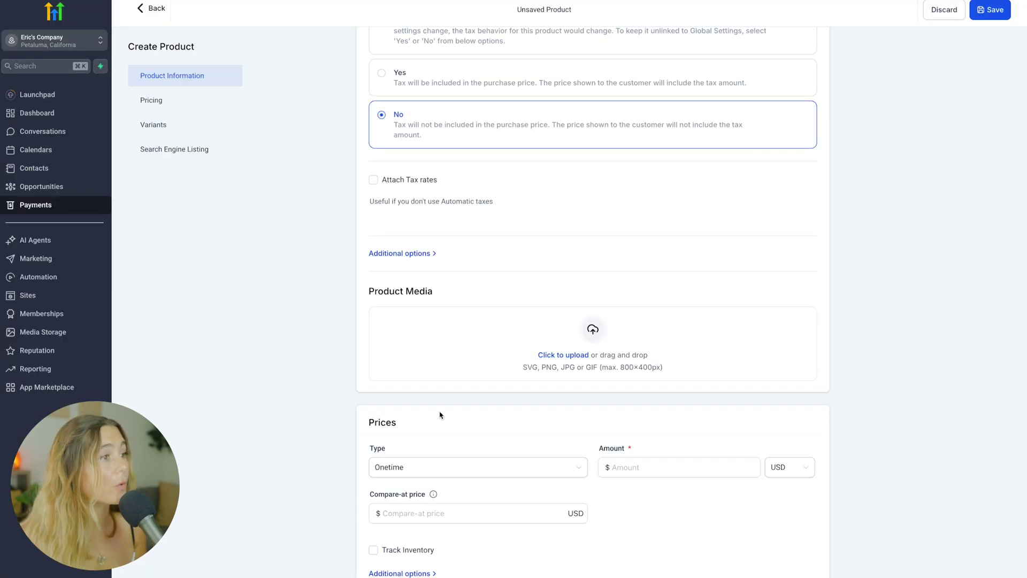
left_click(671, 474)
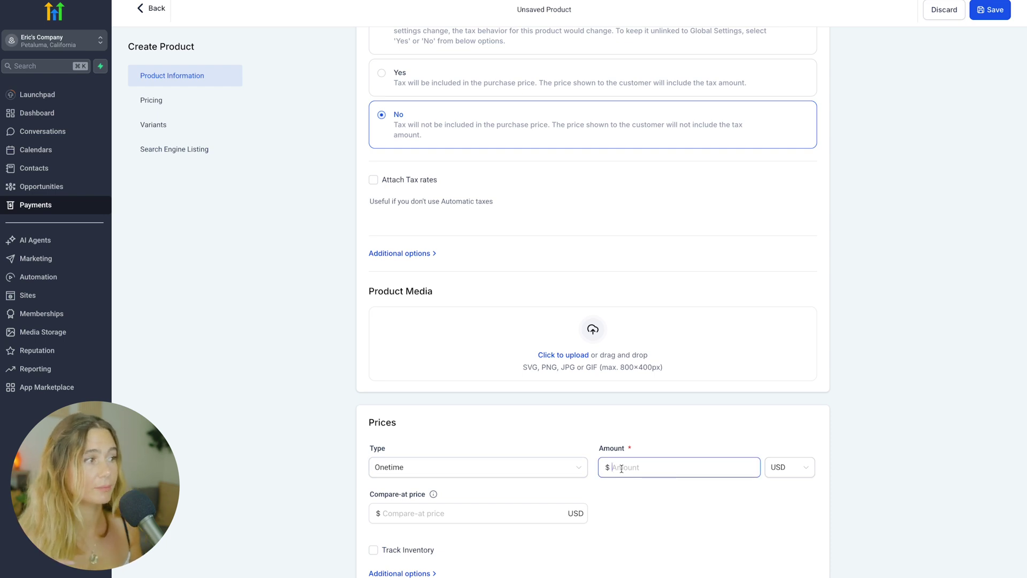
left_click(577, 467)
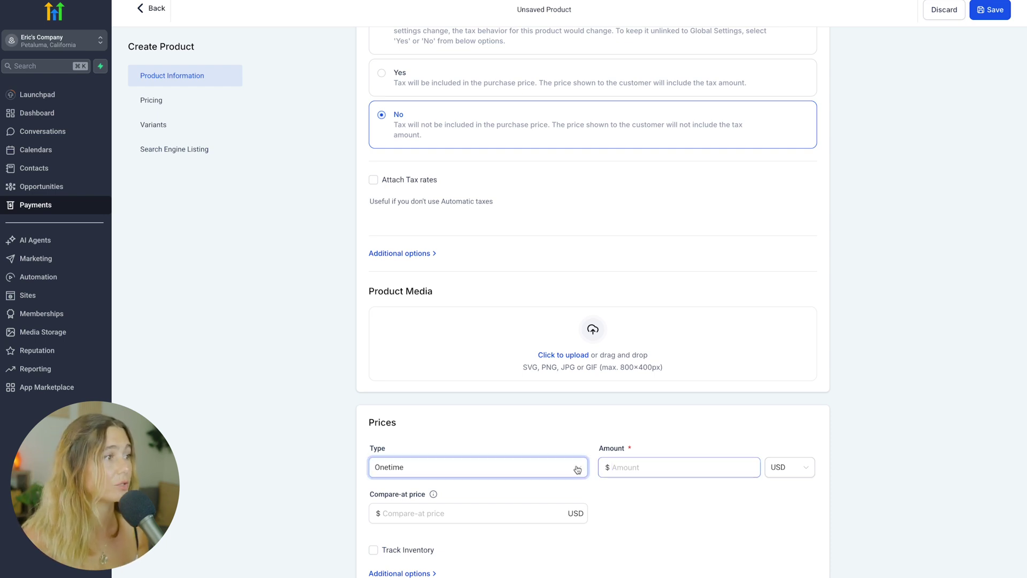
left_click(675, 461)
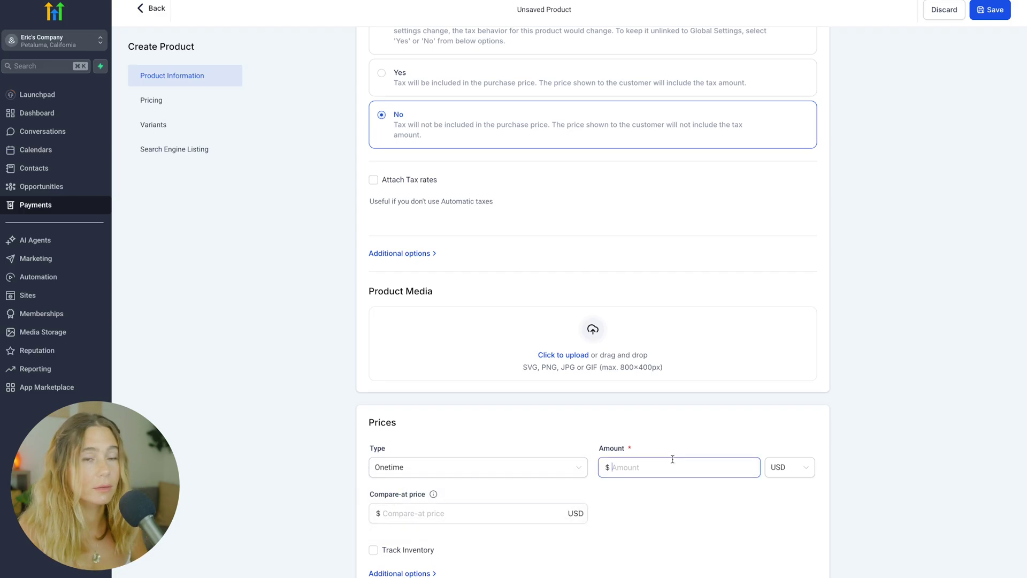
type("4")
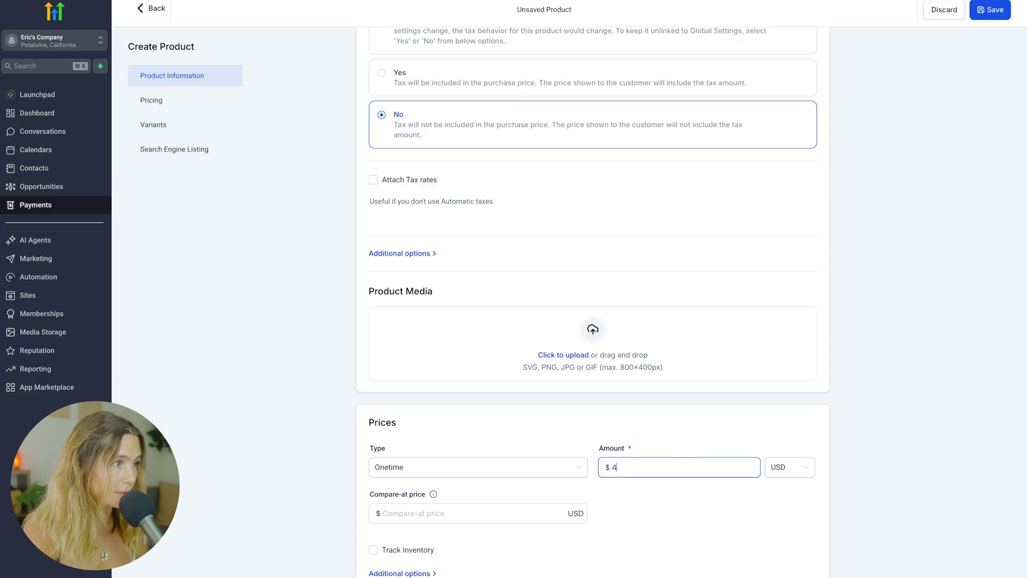
Step: Turn on inventory tracking with 200 units in stock
left_click(423, 539)
scroll(683, 523, "down", 2)
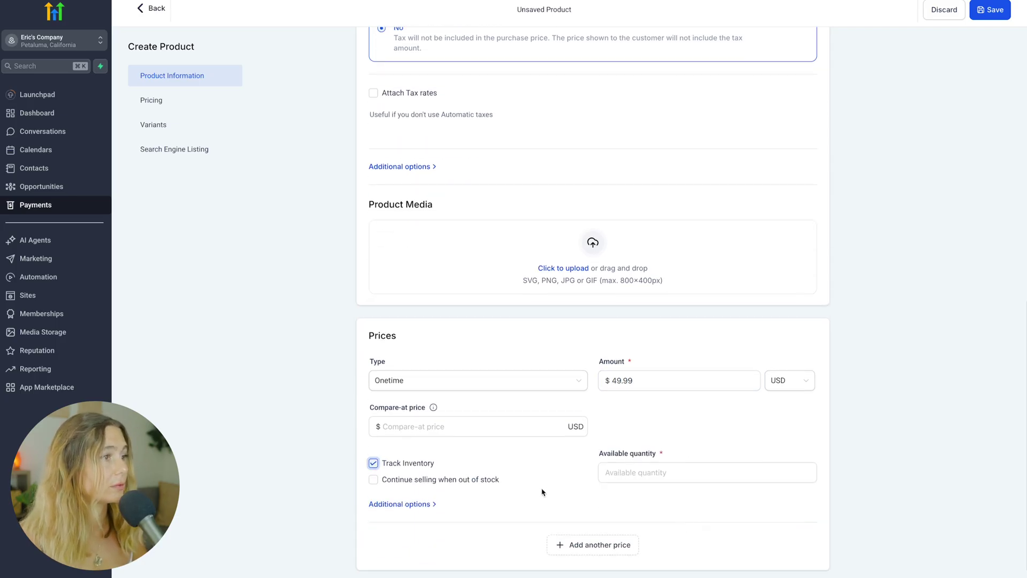
left_click(635, 474)
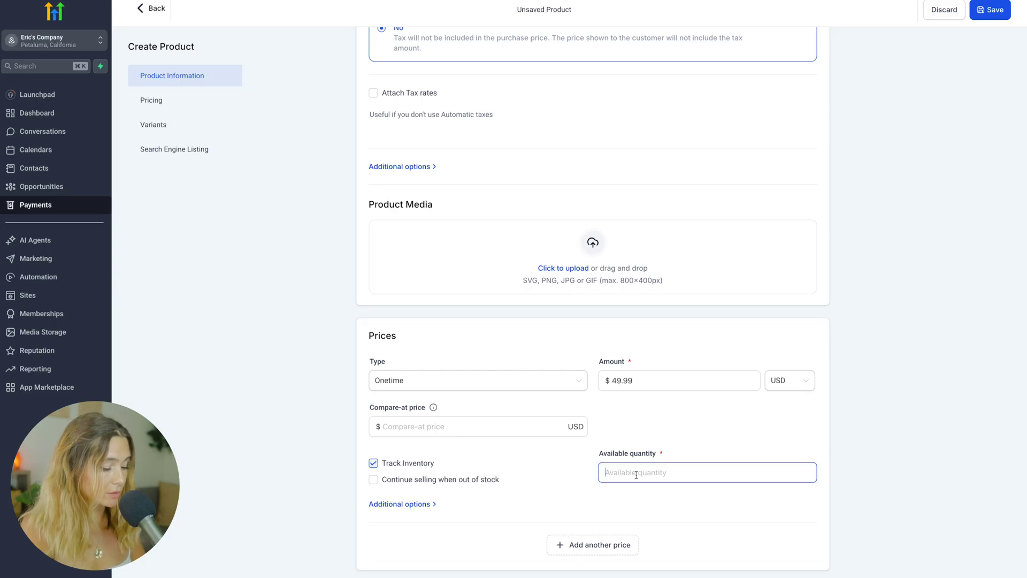
type("200")
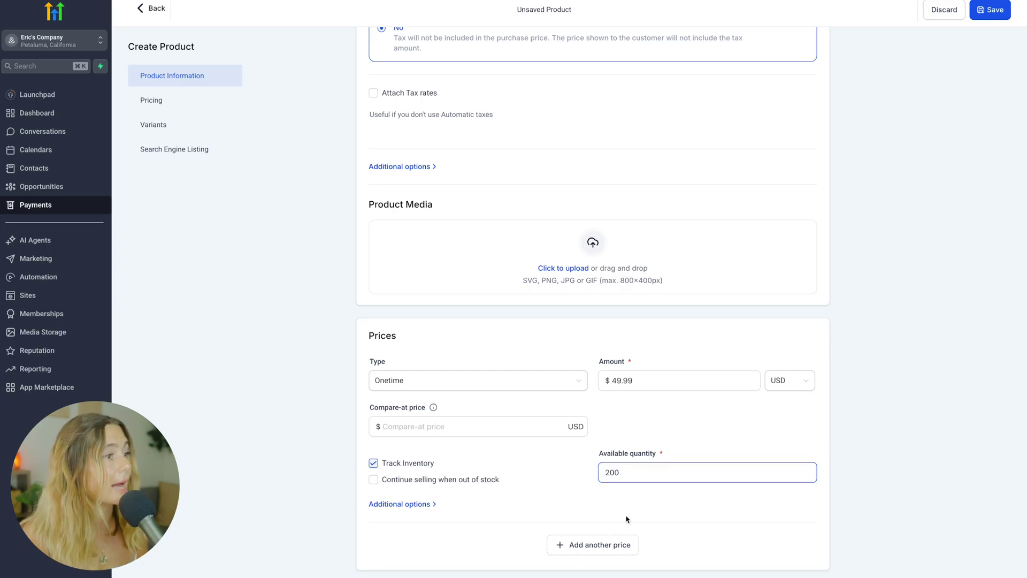
Step: Give the product SEO title 'SkinCare' and description 'glow from the insideout', then save it
scroll(647, 514, "down", 3)
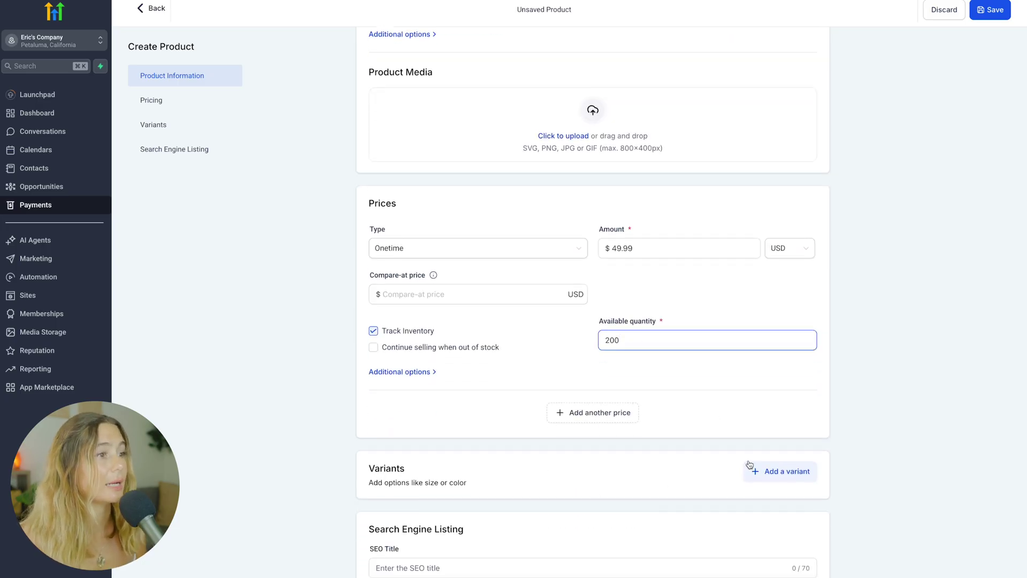
scroll(545, 486, "down", 2)
left_click(536, 481)
type("SkinCare")
left_click(588, 521)
type("glow from the insideout")
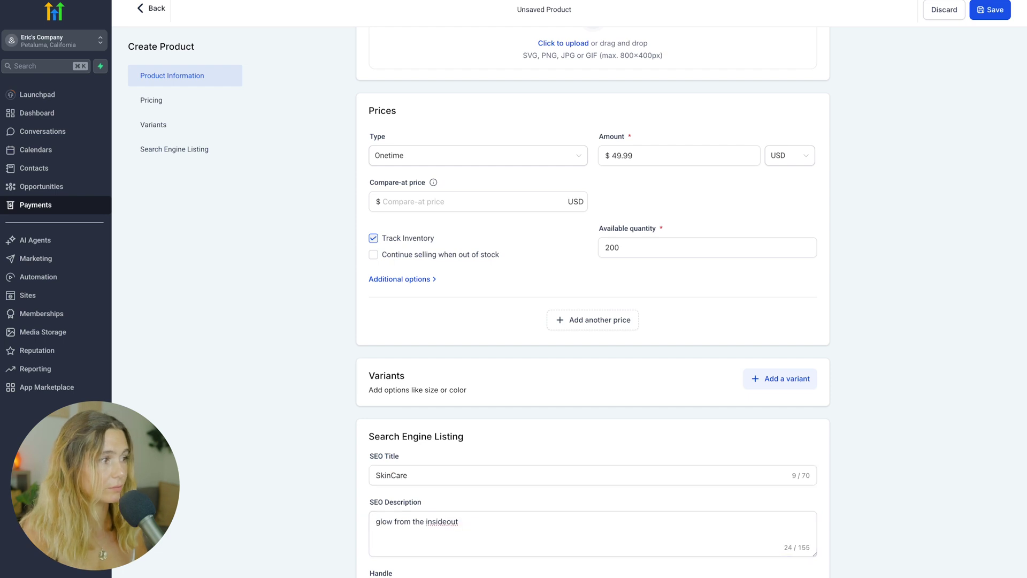
left_click(989, 11)
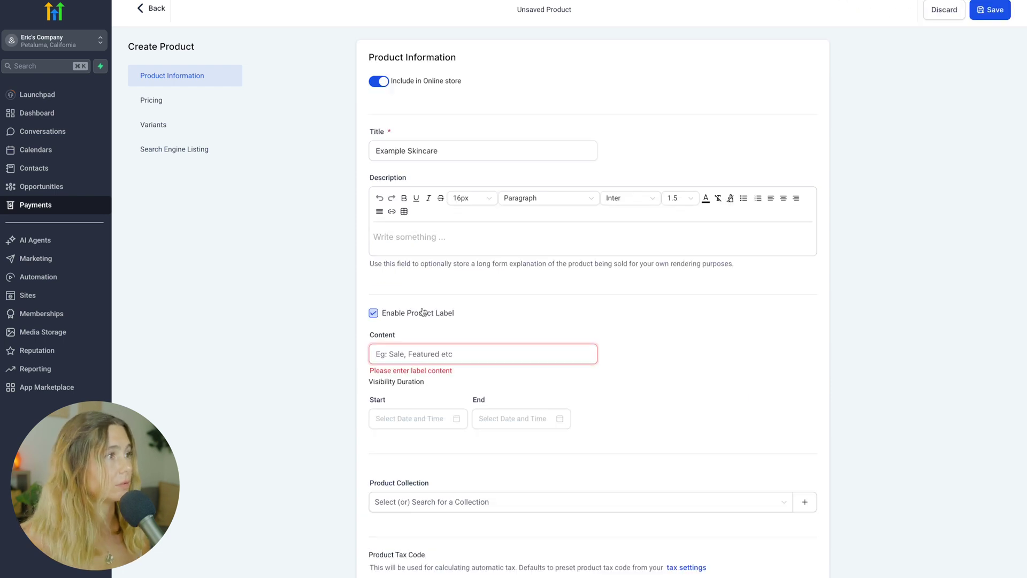
left_click(989, 11)
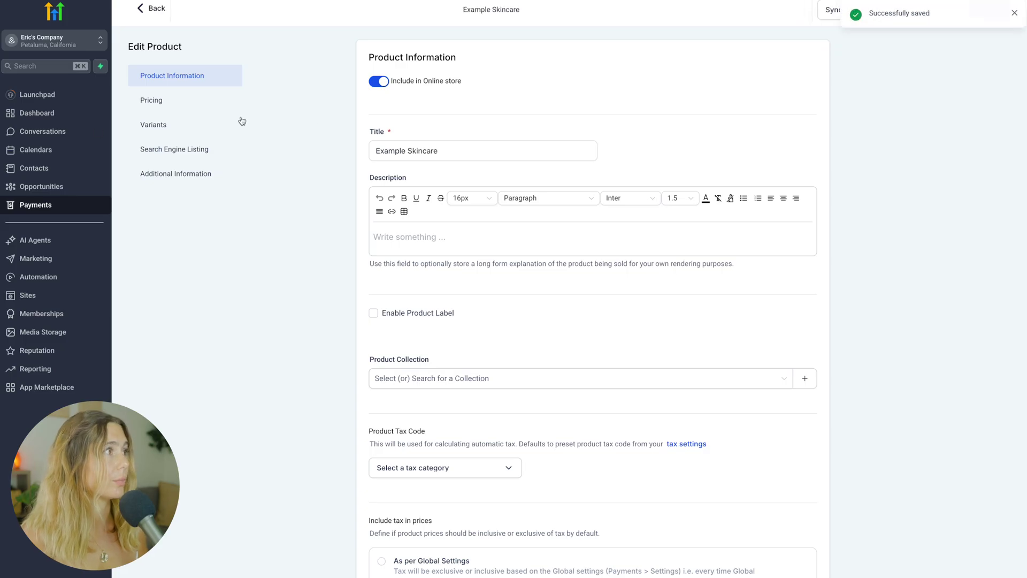
Step: Attach Example Skincare at $49.99 one-time to the Wellness eCom Products funnel's Sales Page
left_click(42, 295)
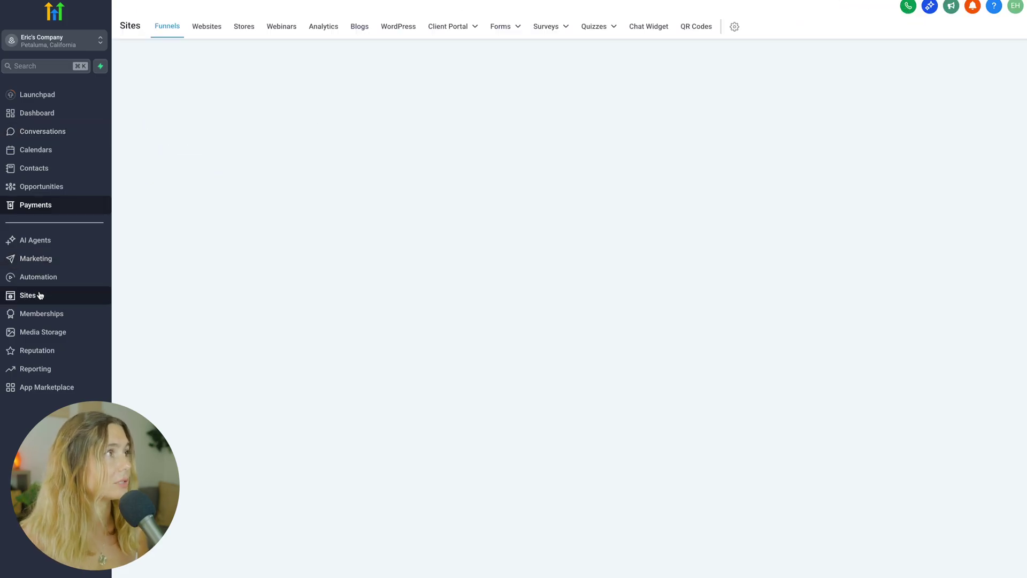
left_click(279, 248)
left_click(816, 133)
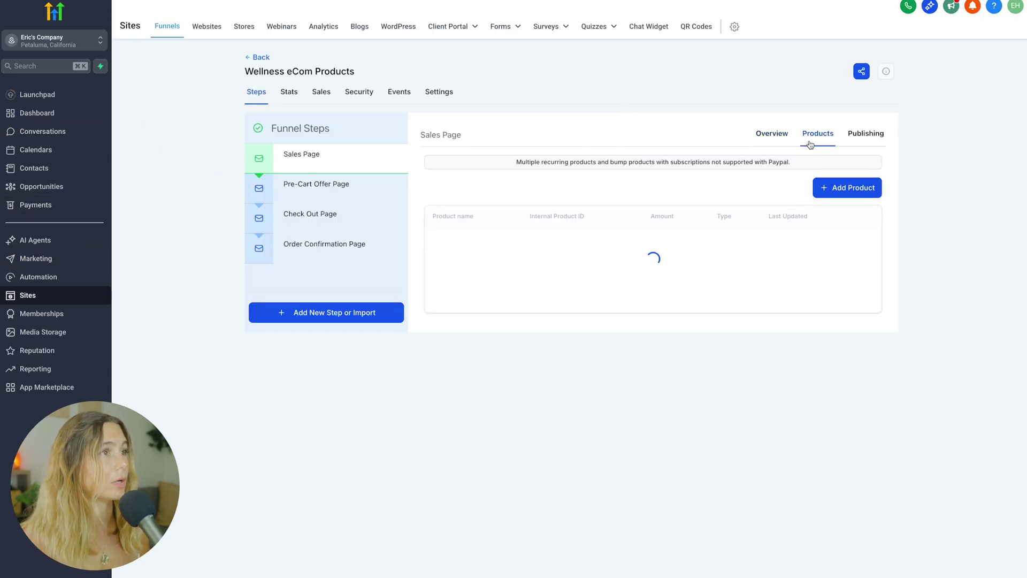
left_click(841, 187)
left_click(575, 379)
left_click(722, 434)
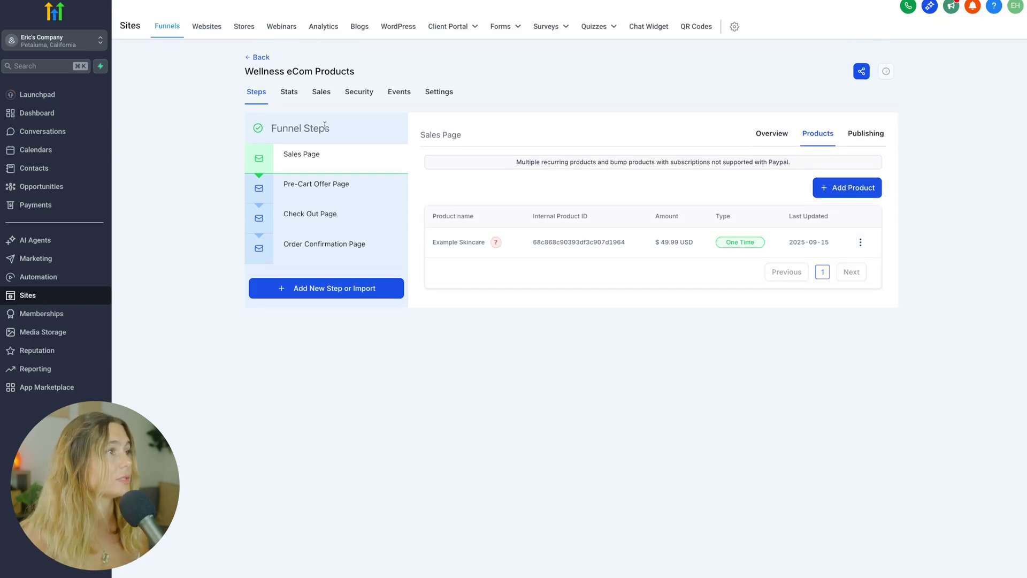
mouse_move(498, 245)
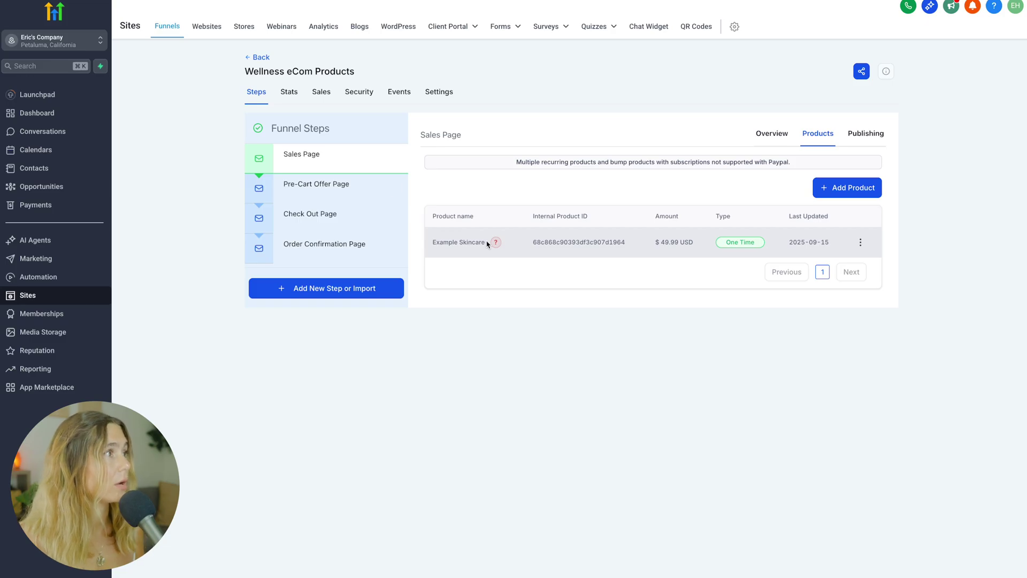
left_click(41, 207)
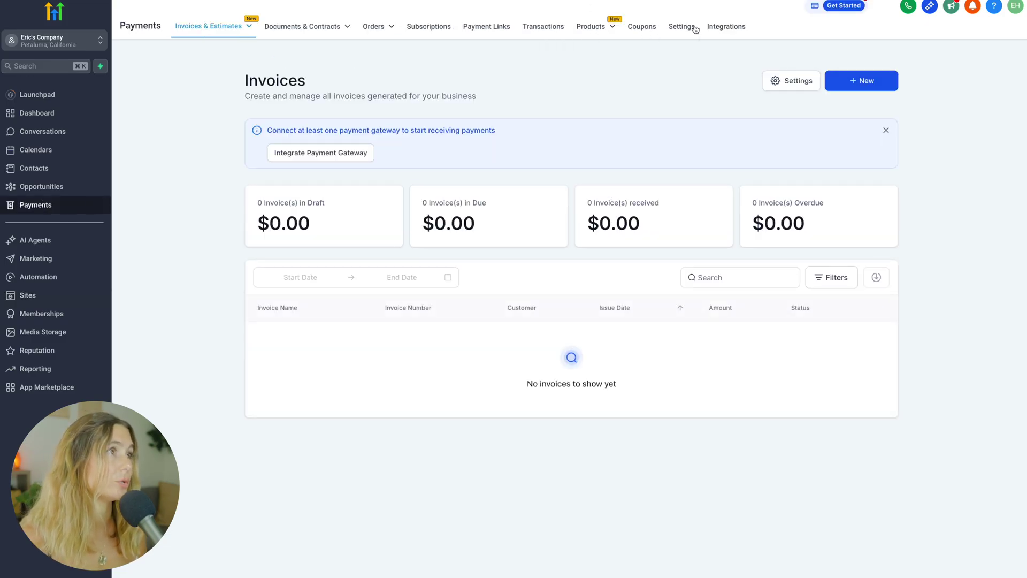
Step: Start the Stripe connection under Payments Integrations, then browse the full list of payment providers
left_click(725, 28)
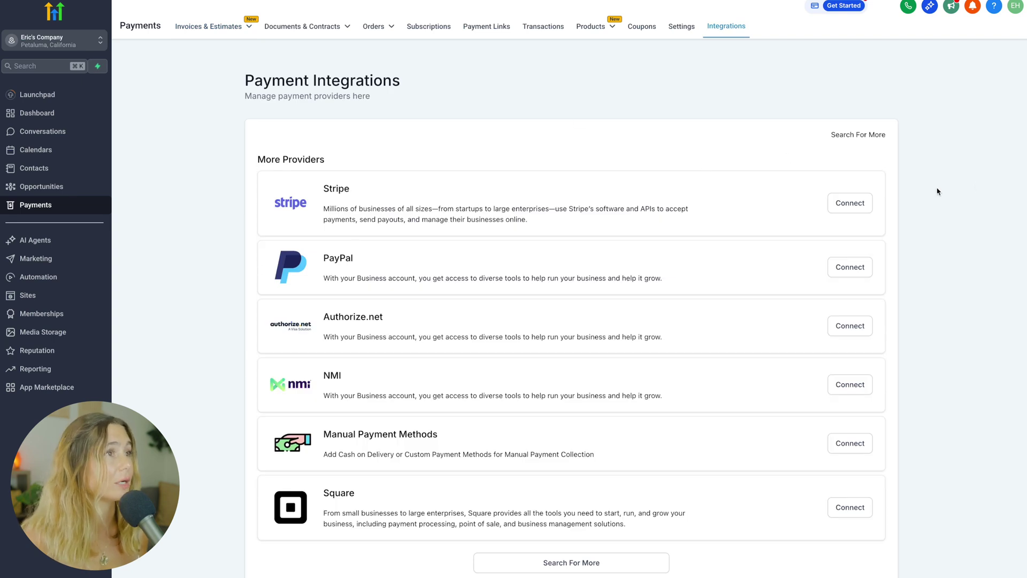
left_click(854, 204)
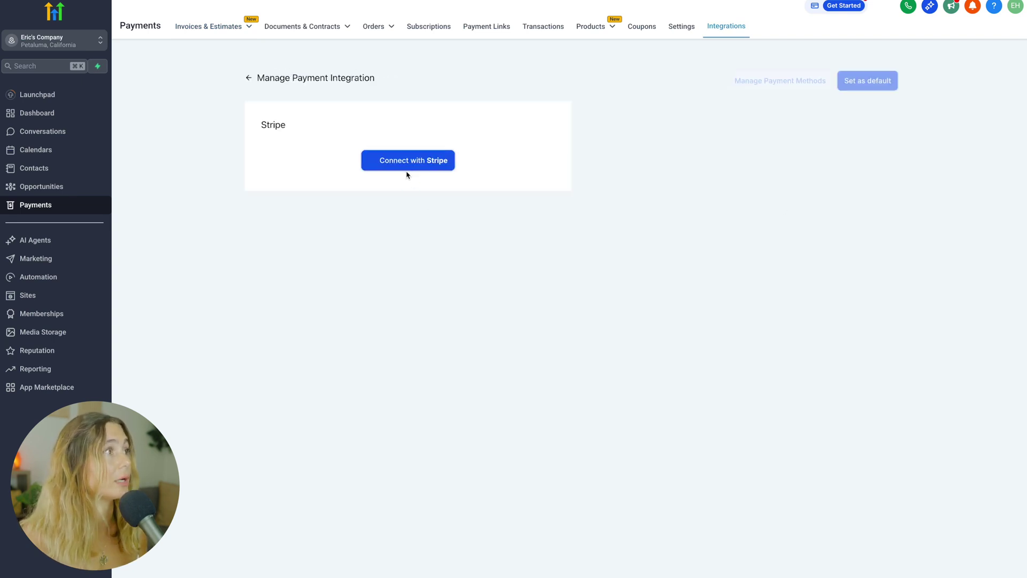
left_click(408, 167)
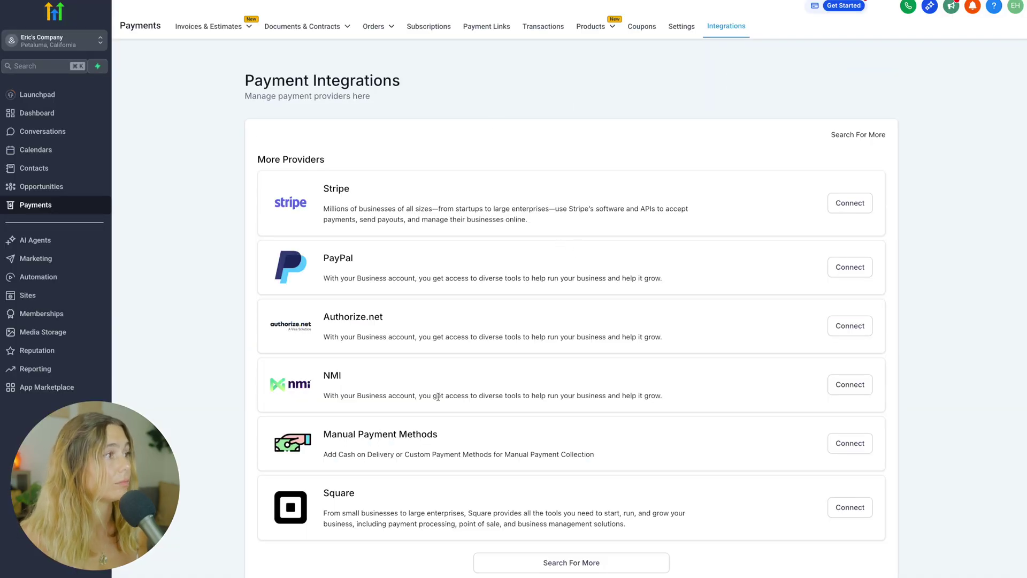
left_click(604, 570)
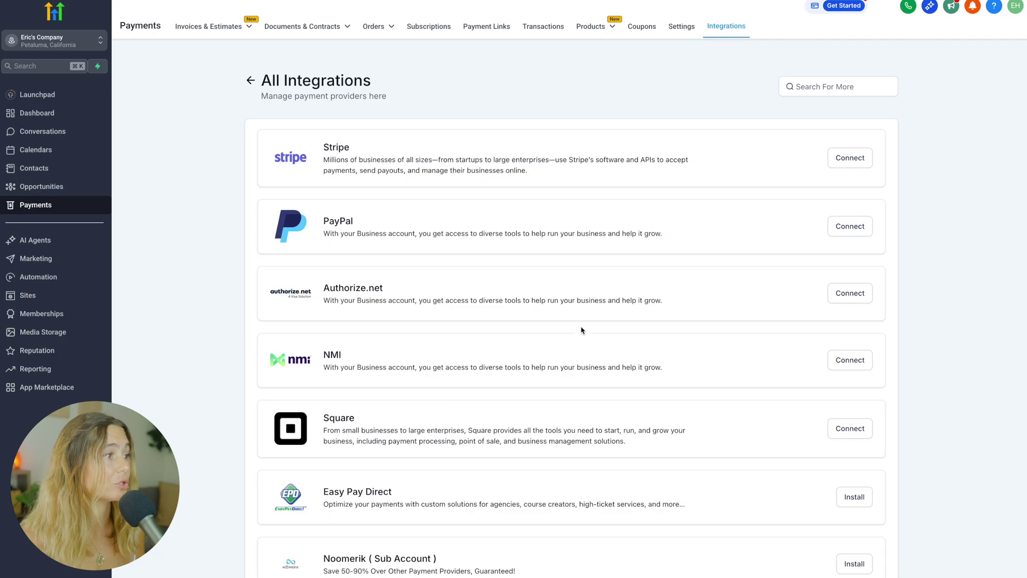
scroll(581, 330, "down", 8)
scroll(580, 328, "up", 8)
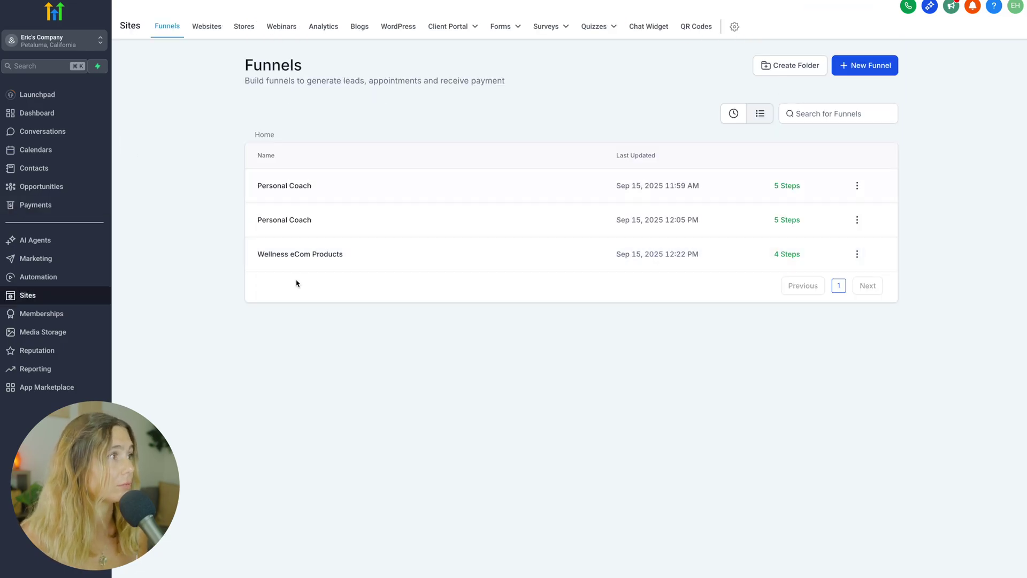
Step: Navigate from the Wellness eCom Products funnel to the Automation Workflows list
left_click(297, 254)
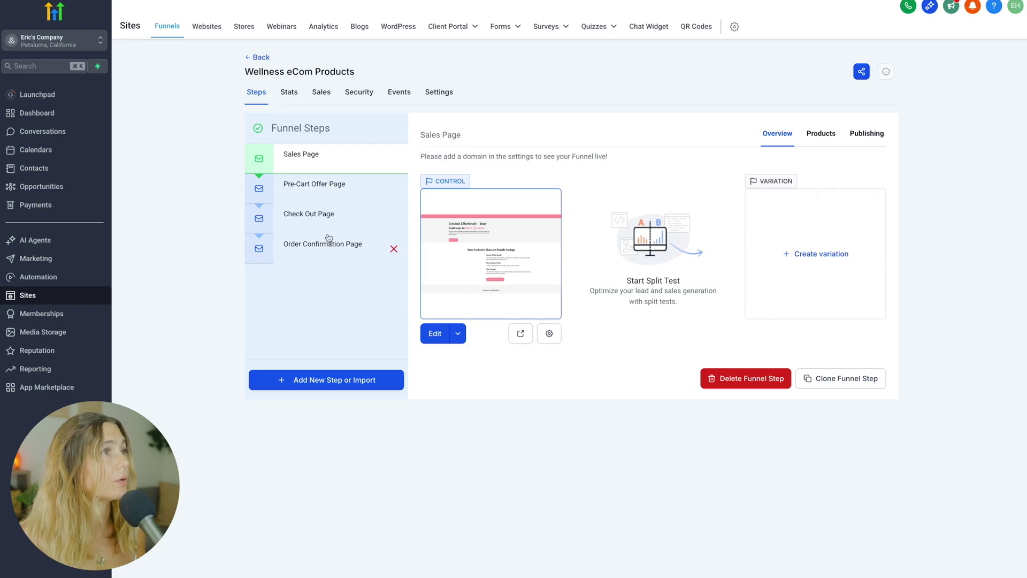
left_click(88, 259)
left_click(50, 278)
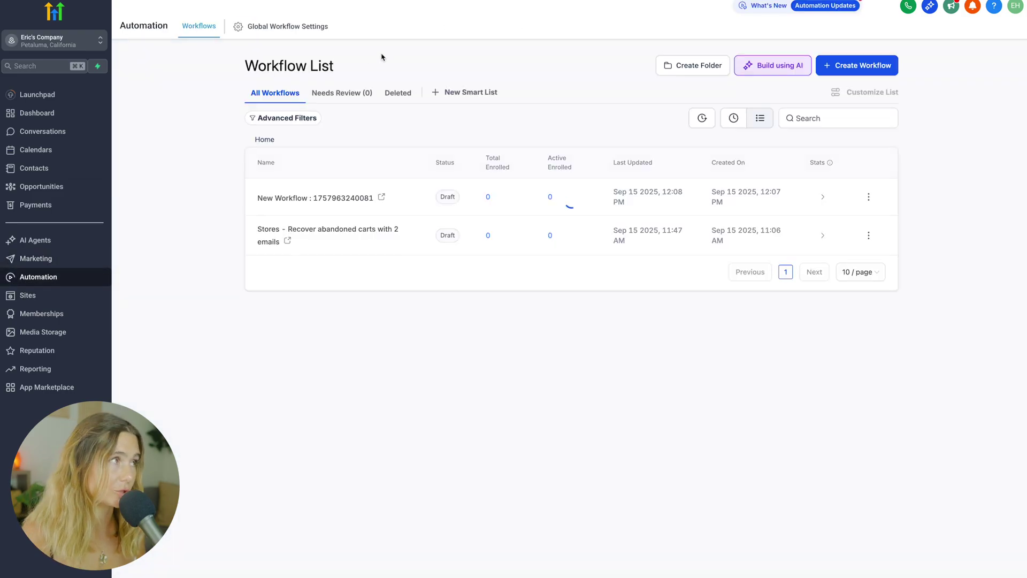
Step: Build a new workflow with AI from a thank-you-for-purchasing email description
left_click(762, 67)
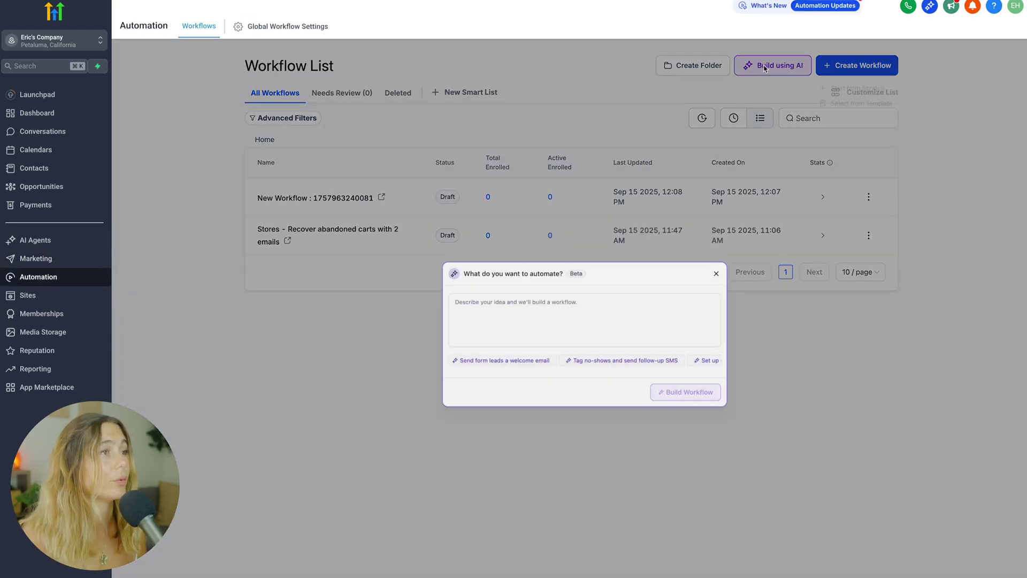
left_click(592, 339)
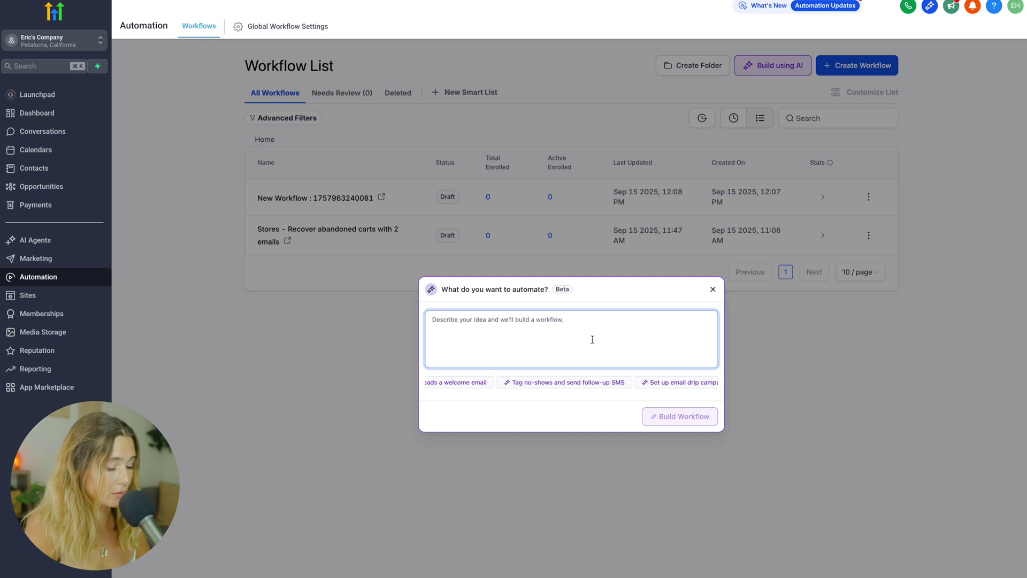
type("once a product is purchased we want to send an order num")
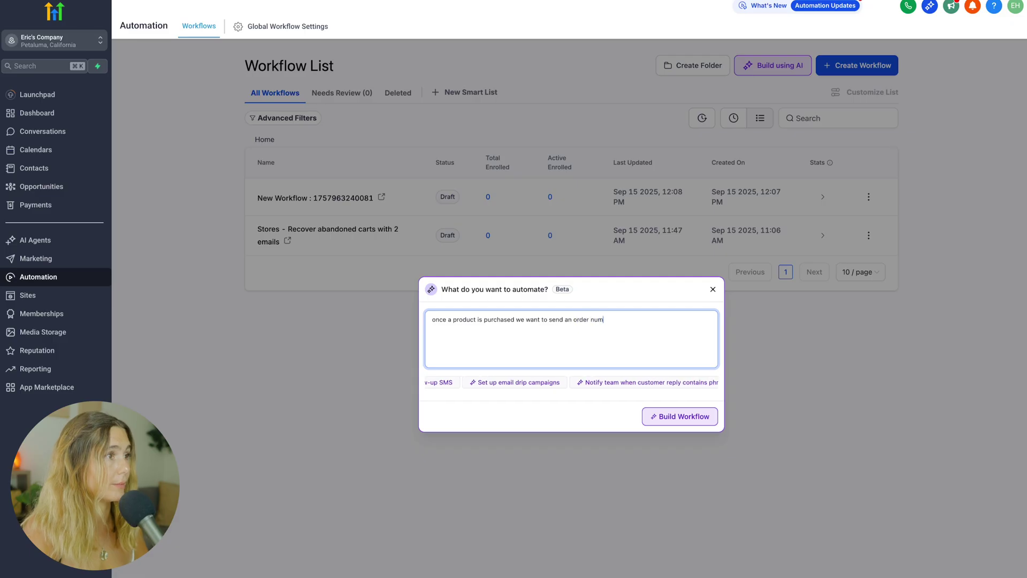
type("ou for purchasing email")
left_click(666, 416)
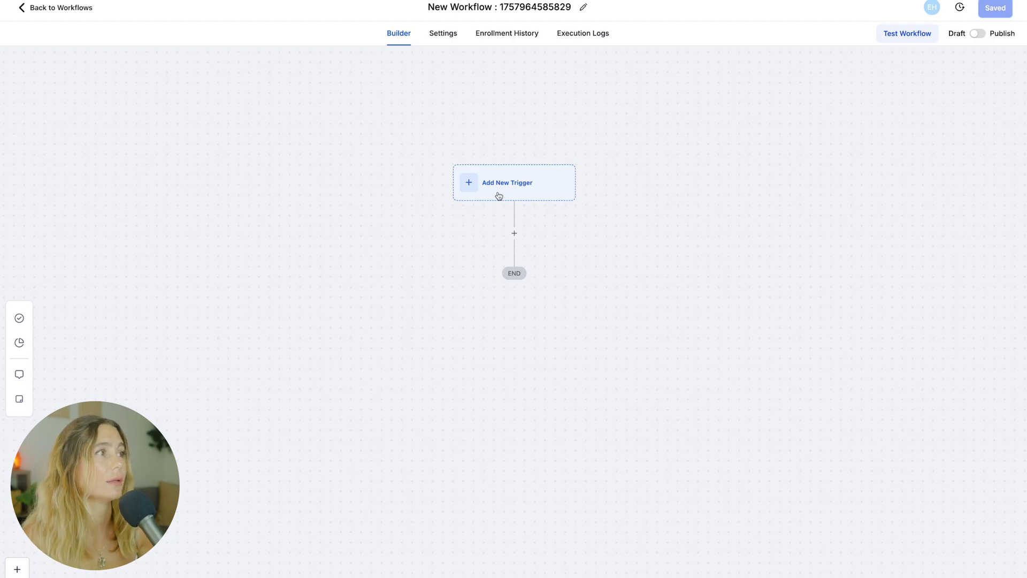
left_click(497, 193)
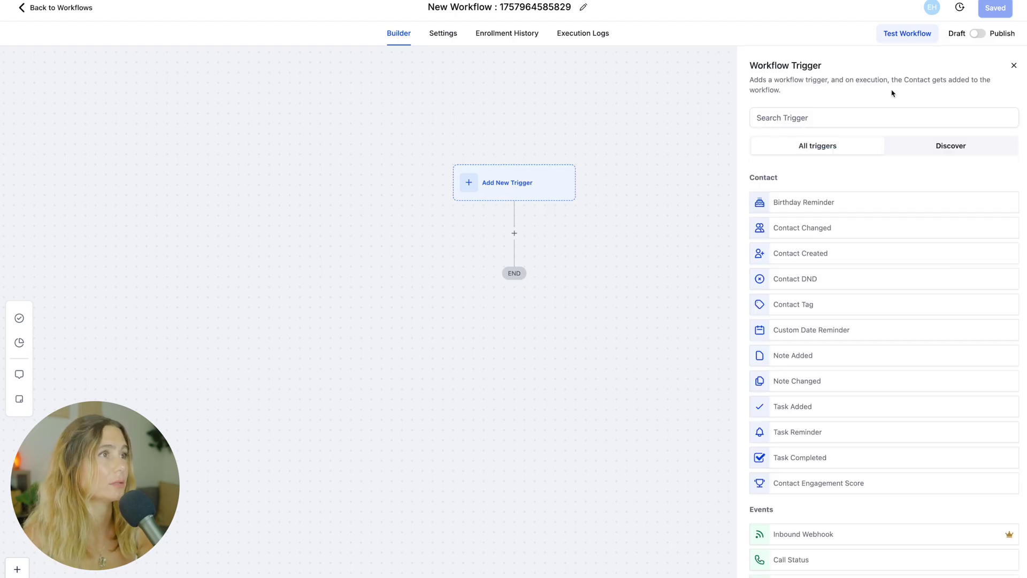
Step: Set Order Submitted as the workflow trigger
left_click(875, 114)
type("order")
left_click(842, 227)
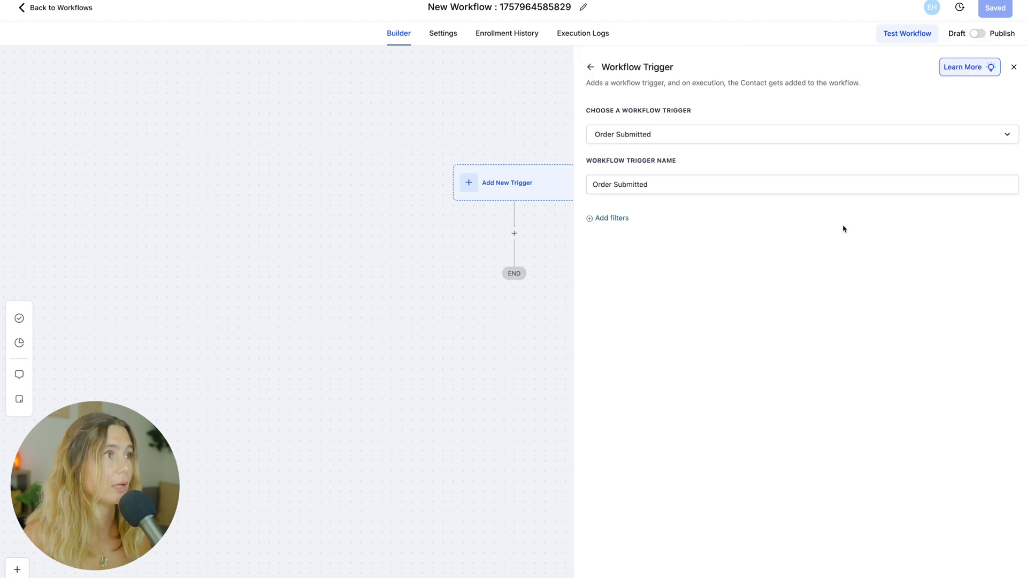
key("Return")
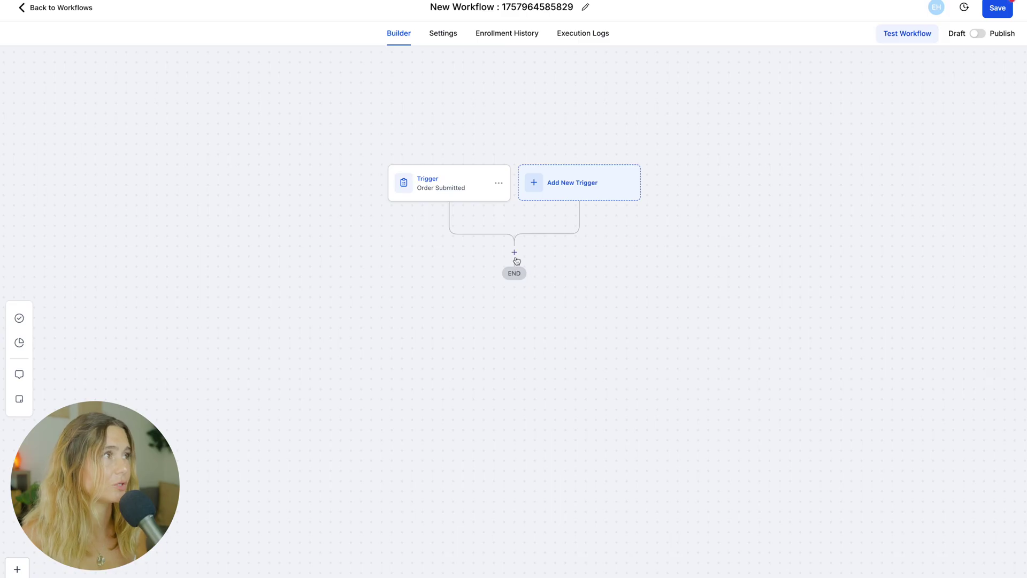
Step: Add an Email action step after the Order Submitted trigger
left_click(514, 256)
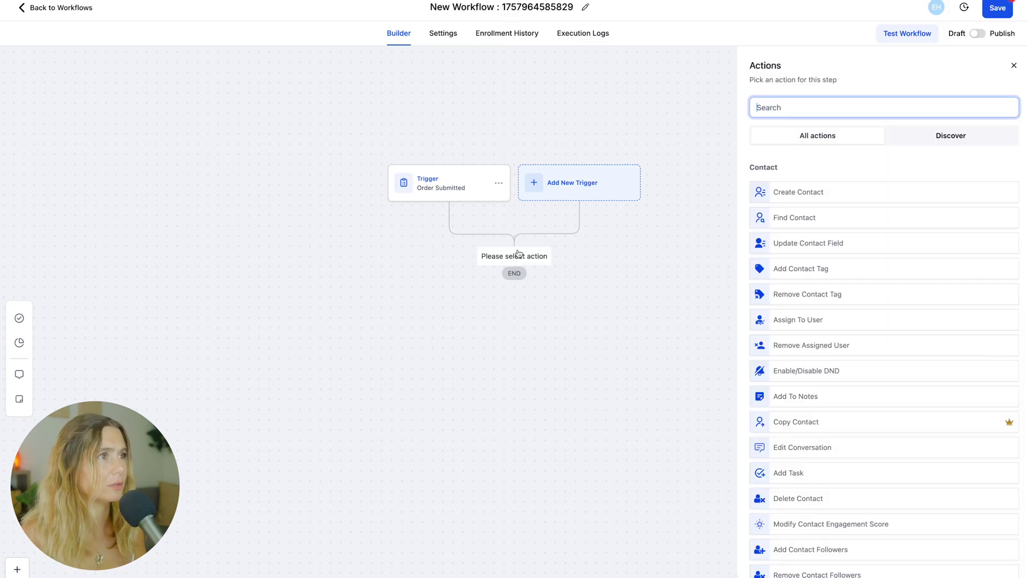
type("em")
left_click(843, 192)
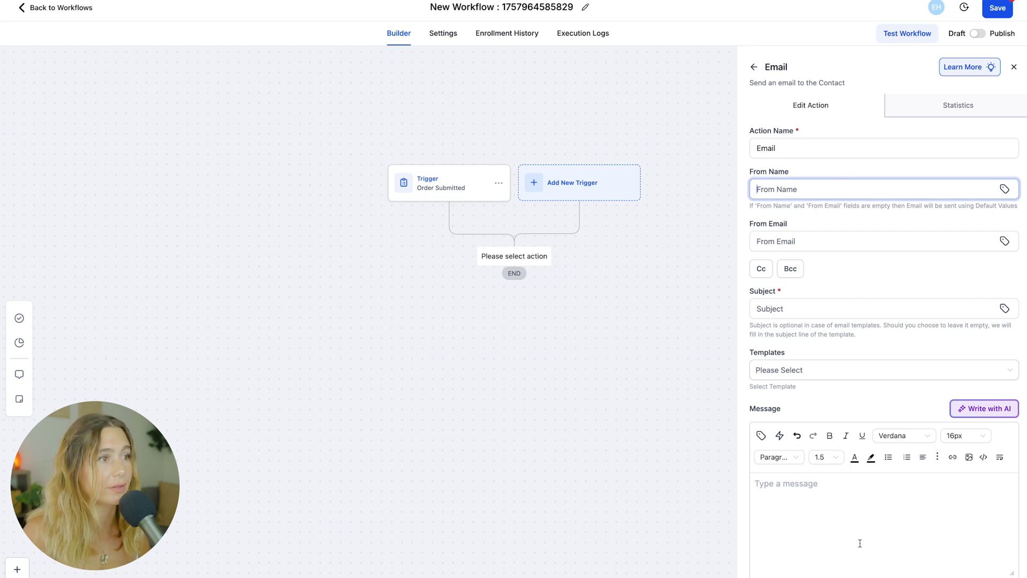
Step: Fill the Email step with an AI-generated Formal thank-you message and save it
left_click(984, 408)
left_click(445, 262)
left_click(385, 371)
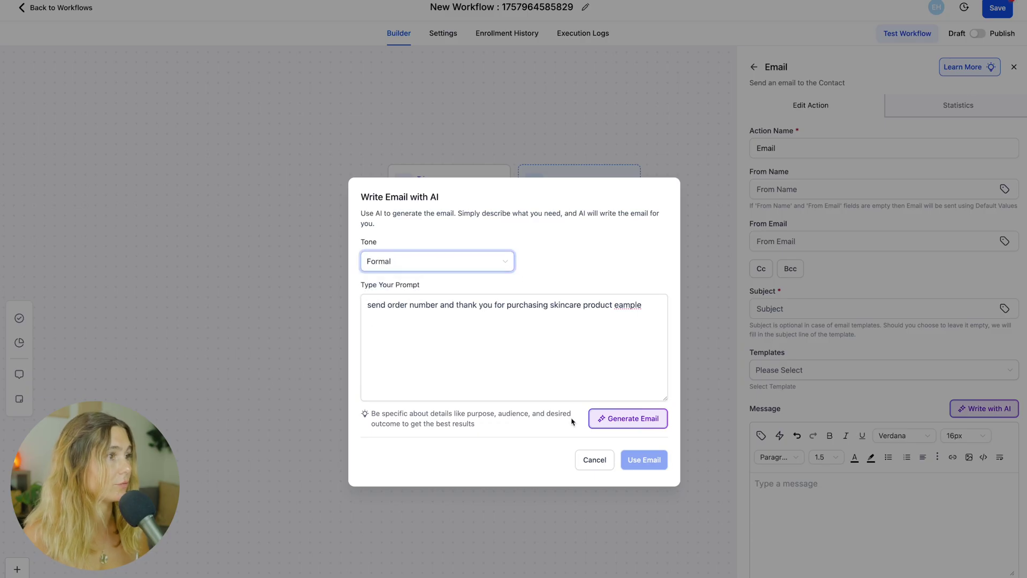
left_click(647, 425)
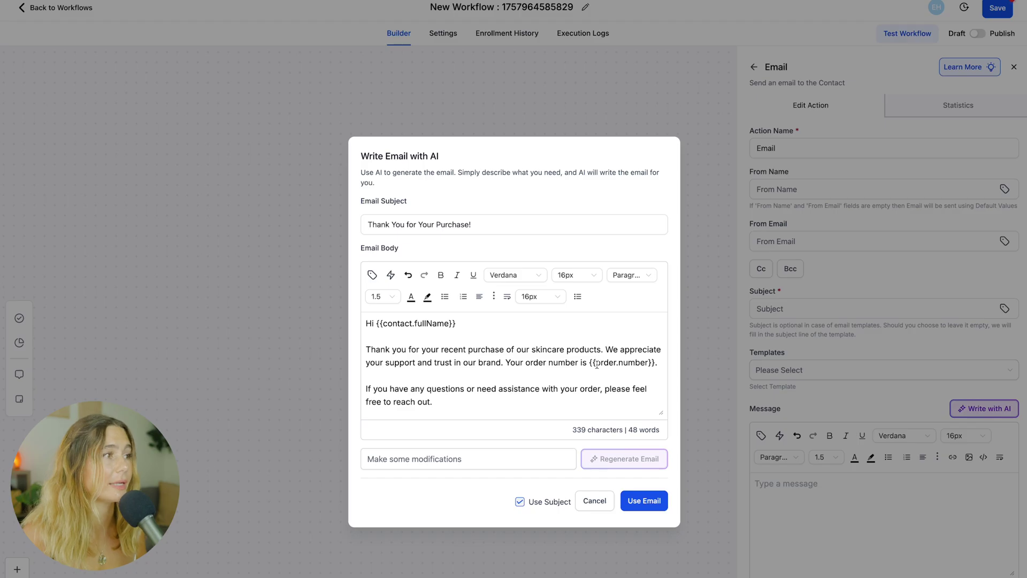
left_click_drag(464, 398, 316, 313)
left_click(666, 502)
left_click(639, 506)
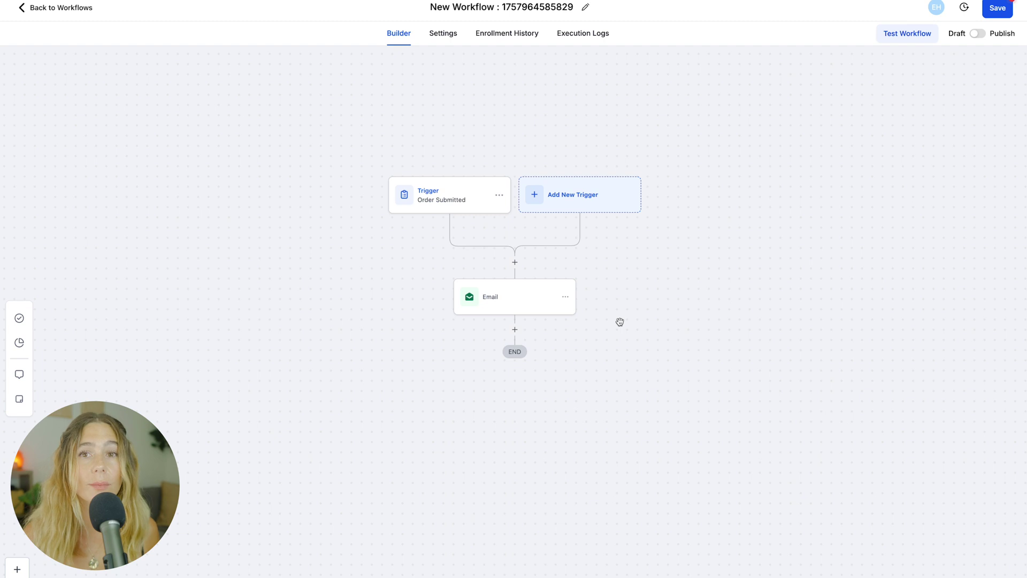
Step: Save the draft workflow of Order Submitted trigger and Email step with Ctrl+S
key("ctrl+s")
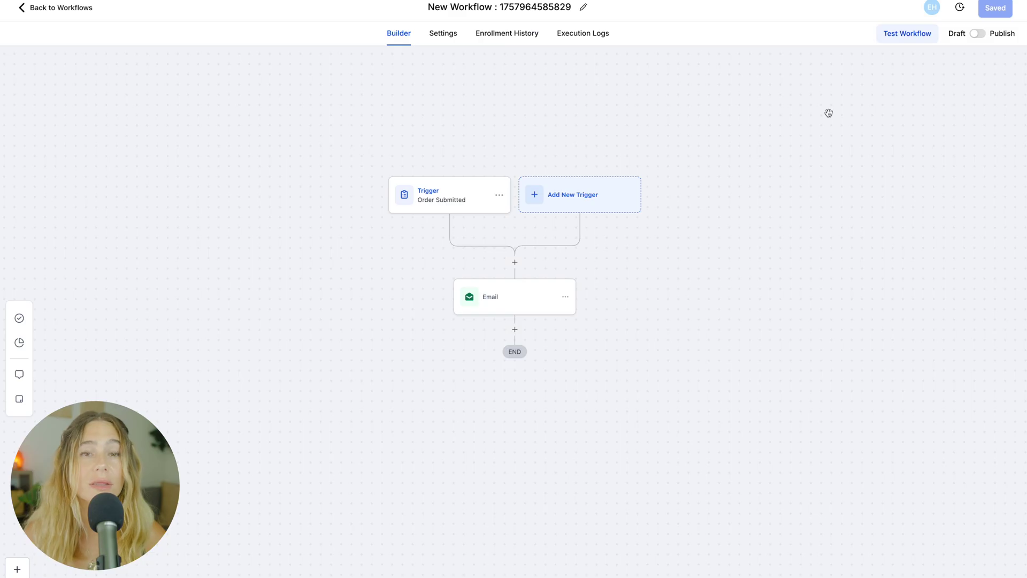
Step: Insert a Create Contact step before Email, mapping First Name to the user's name values
left_click(513, 256)
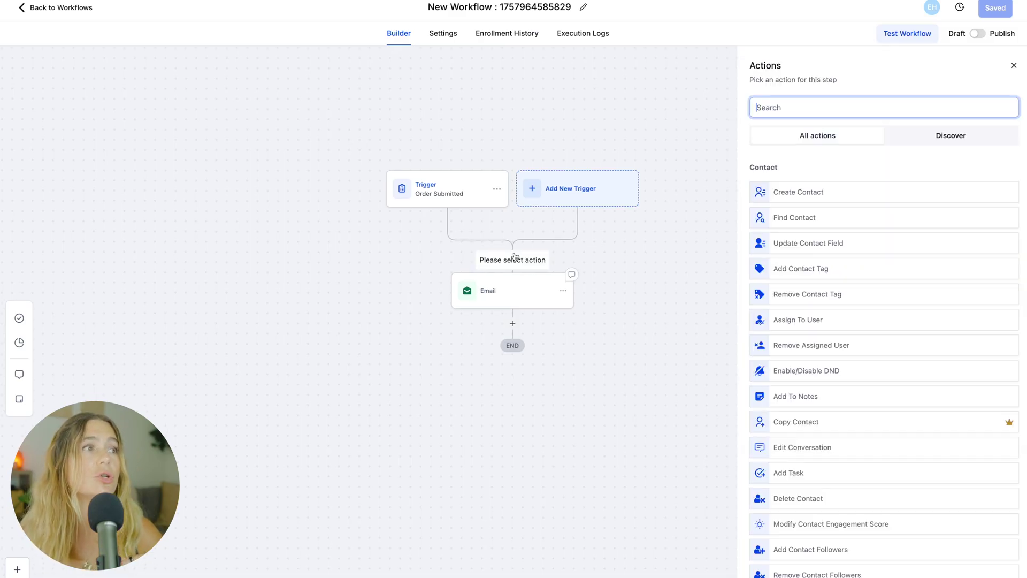
left_click(843, 194)
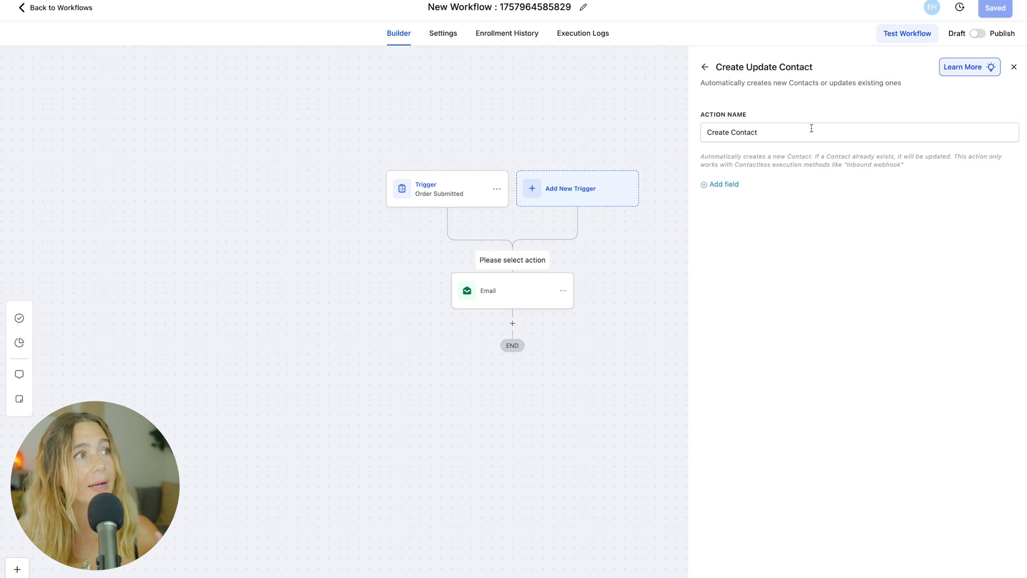
left_click(719, 184)
scroll(770, 289, "down", 1)
scroll(770, 289, "up", 1)
left_click(990, 248)
left_click(776, 178)
scroll(754, 280, "down", 3)
left_click(748, 314)
left_click(899, 176)
type("{{user.first_name}}")
left_click(969, 178)
left_click(970, 225)
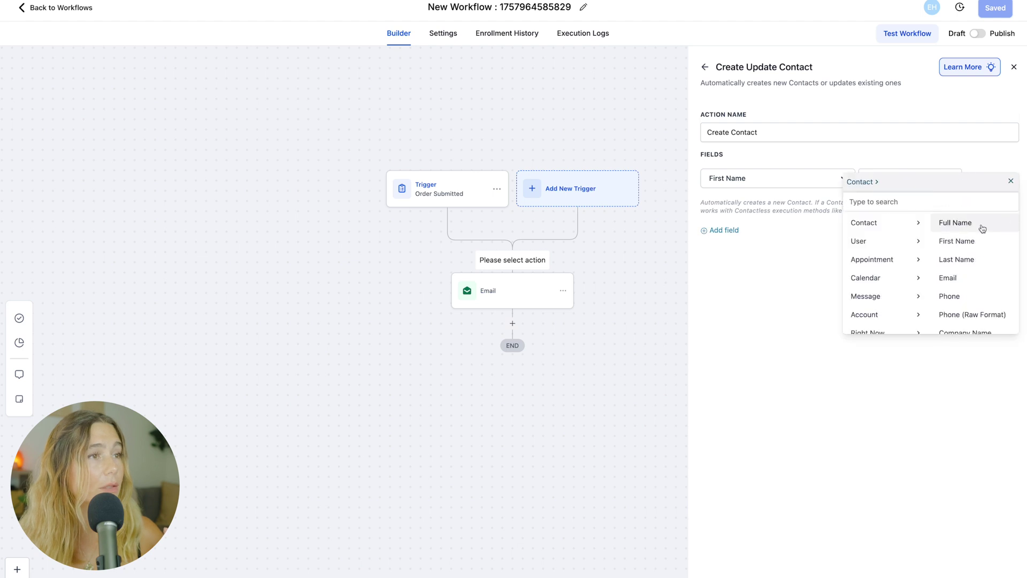
left_click(982, 223)
Step: Map the contact's Email field to the user's email value
left_click(828, 229)
left_click(762, 209)
scroll(761, 298, "down", 2)
left_click(718, 335)
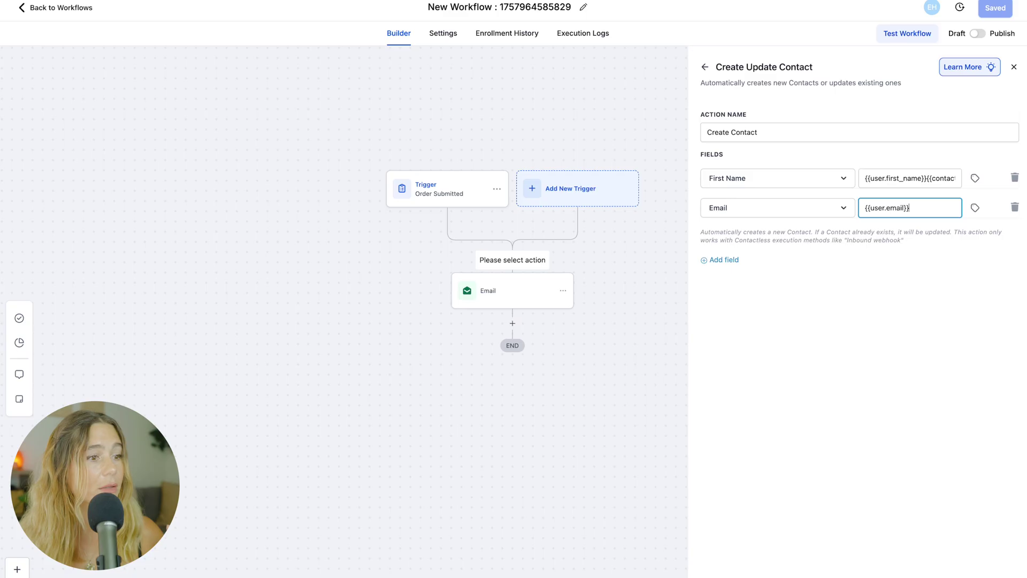
left_click(884, 540)
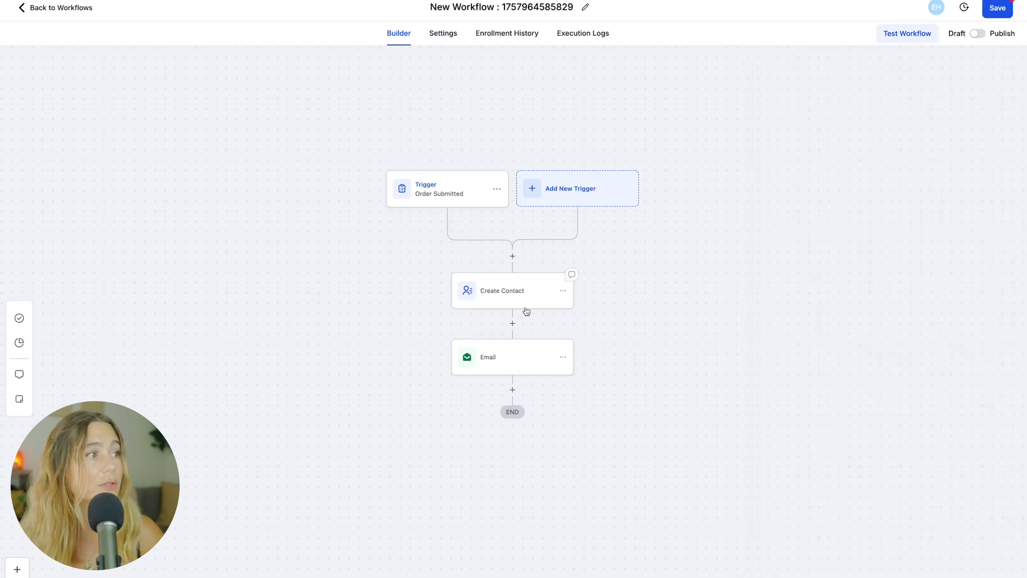
Step: Add an Add Contact Tag action after the Create Contact step
left_click(562, 294)
left_click(545, 293)
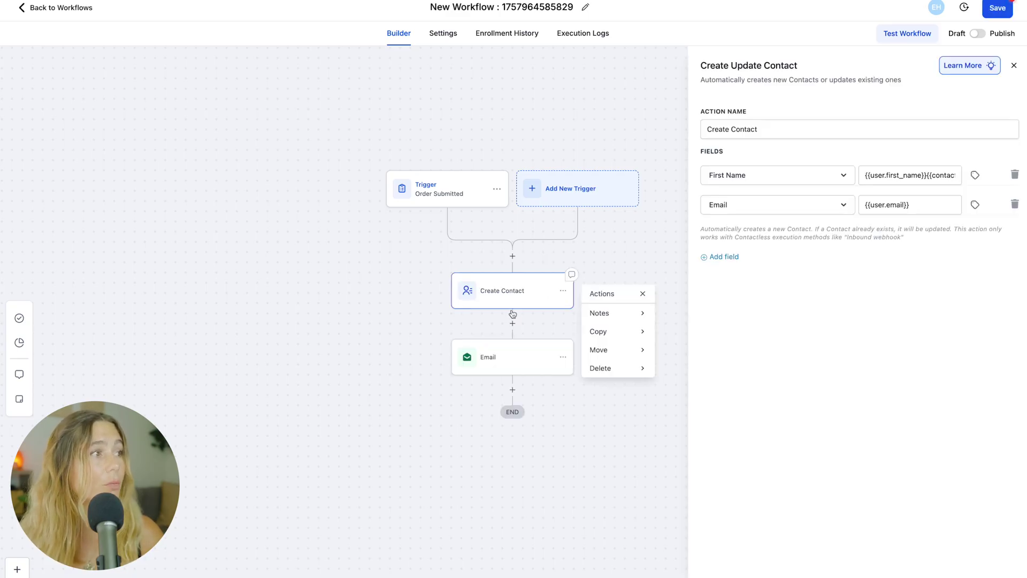
left_click(513, 323)
left_click(813, 272)
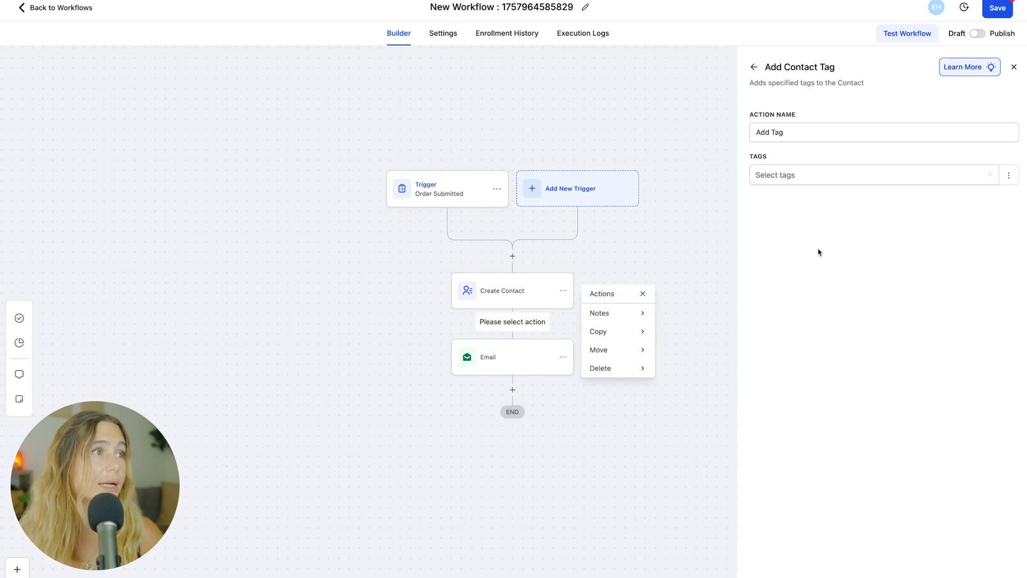
Step: Open the list of tags in the Add Contact Tag action
left_click(839, 175)
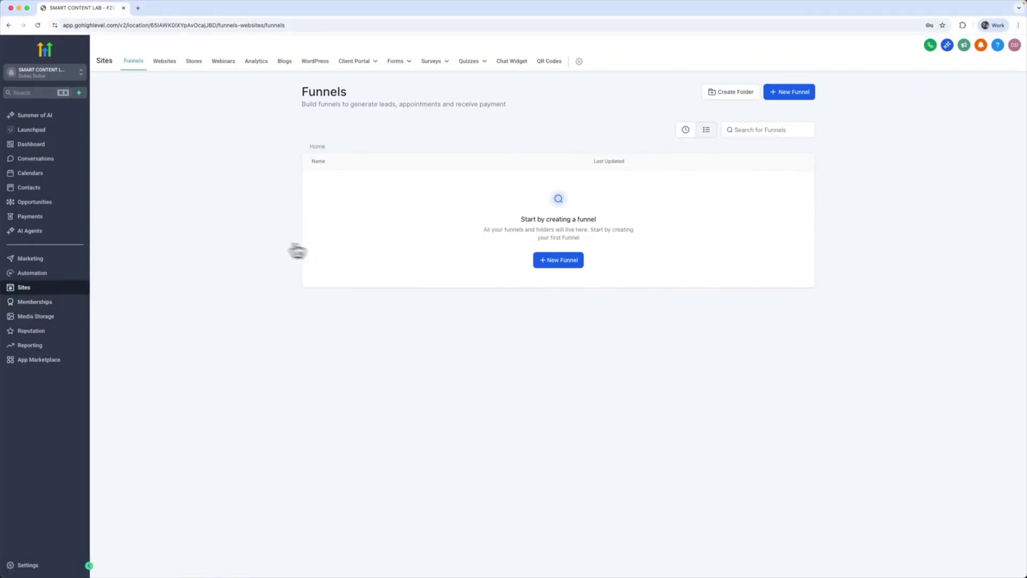
Step: Start a new funnel with Funnel AI and continue to its setup questions
left_click(558, 260)
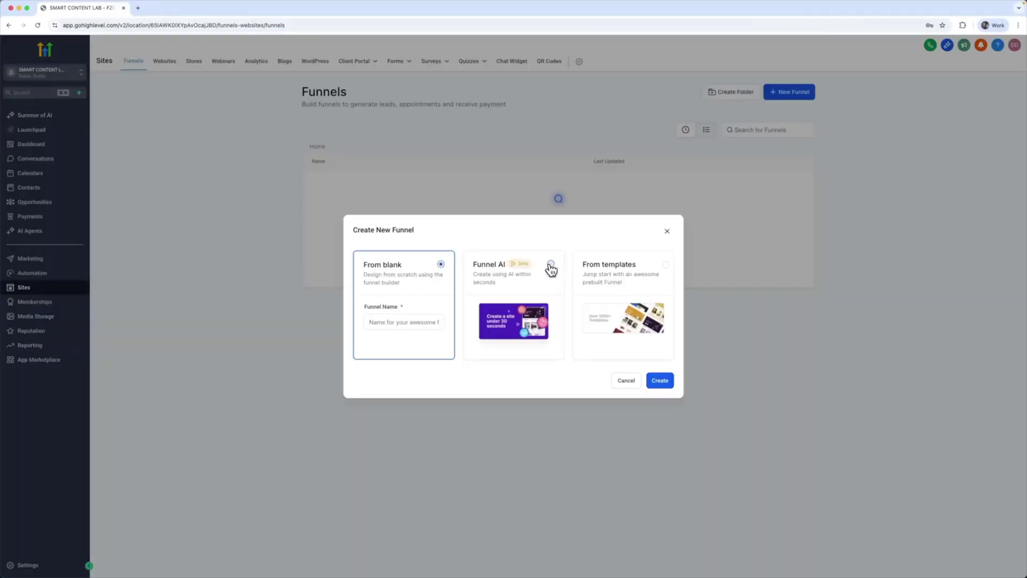
left_click(550, 262)
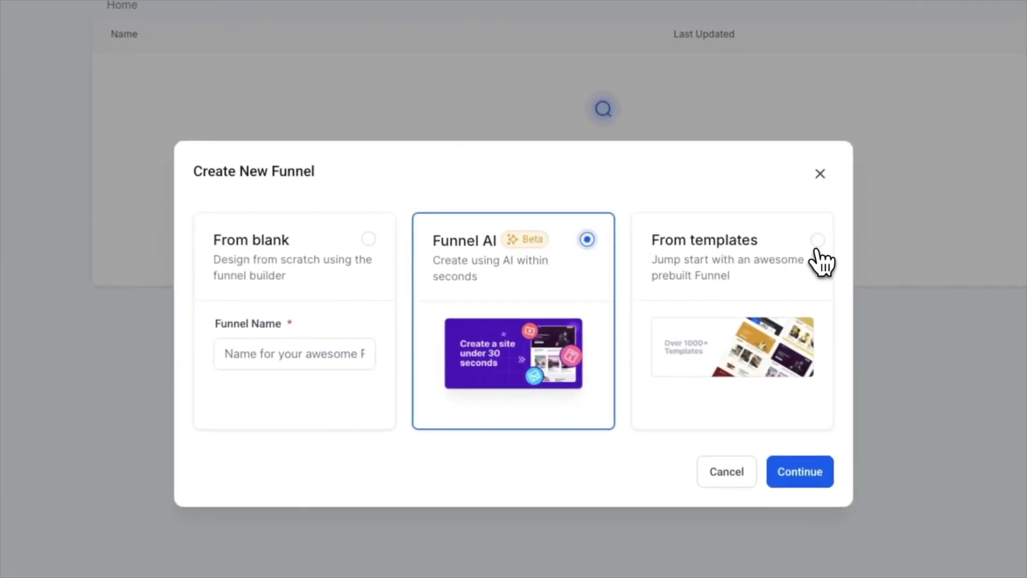
left_click(805, 471)
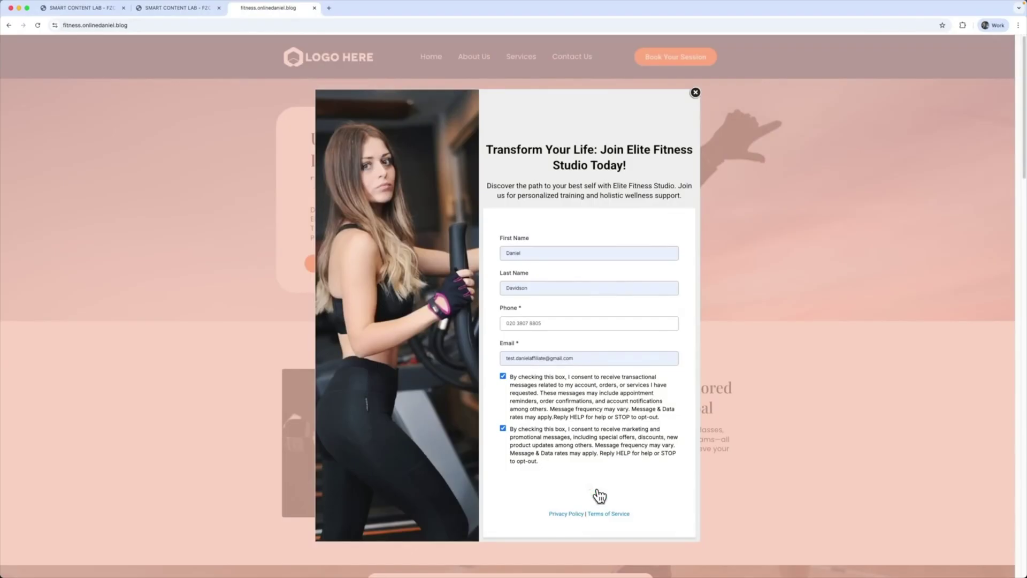
left_click(596, 490)
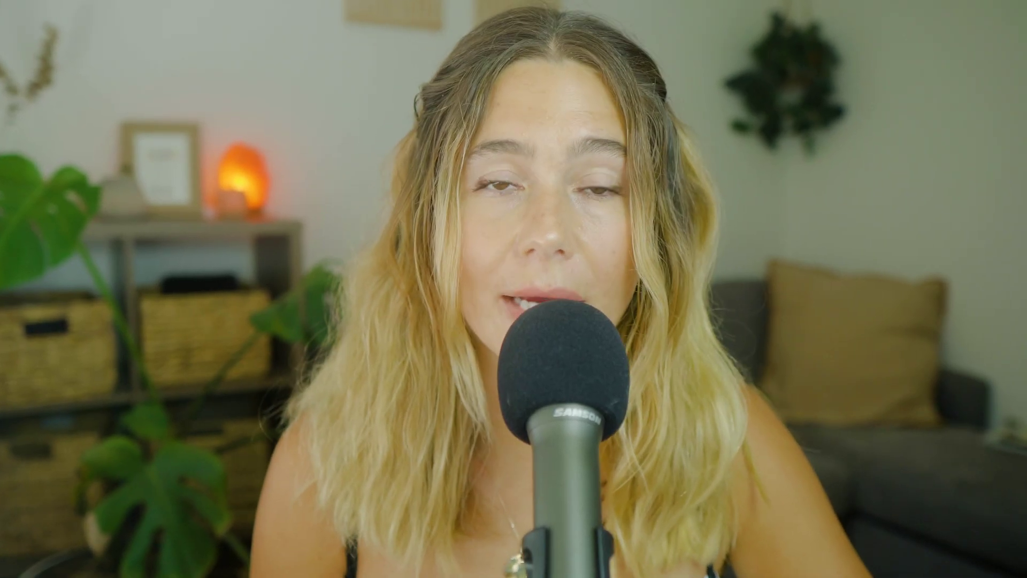
Step: Start a new product from the Stores setup guide's Add Products section
left_click(717, 103)
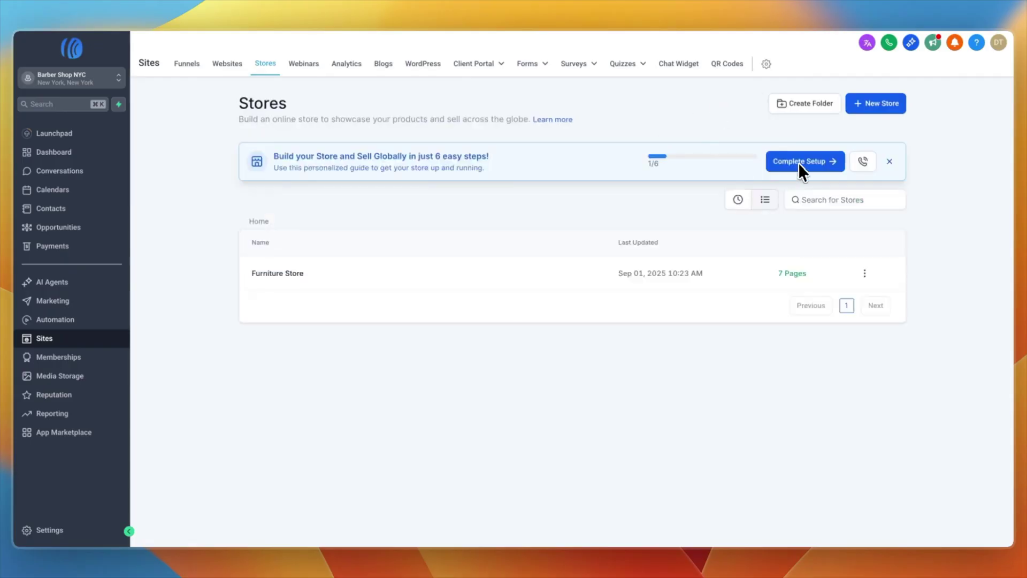
left_click(798, 161)
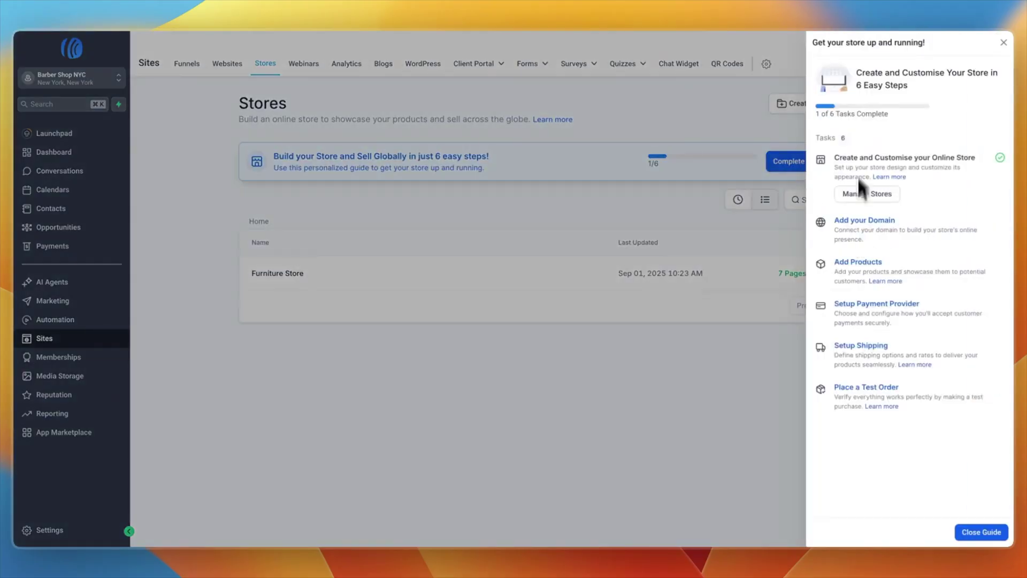
left_click(856, 262)
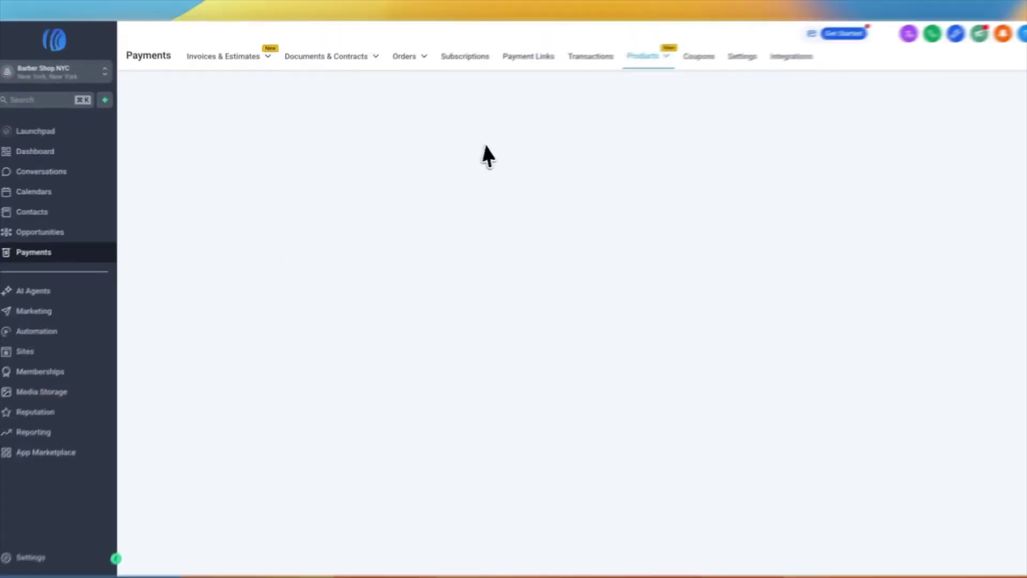
mouse_move(647, 101)
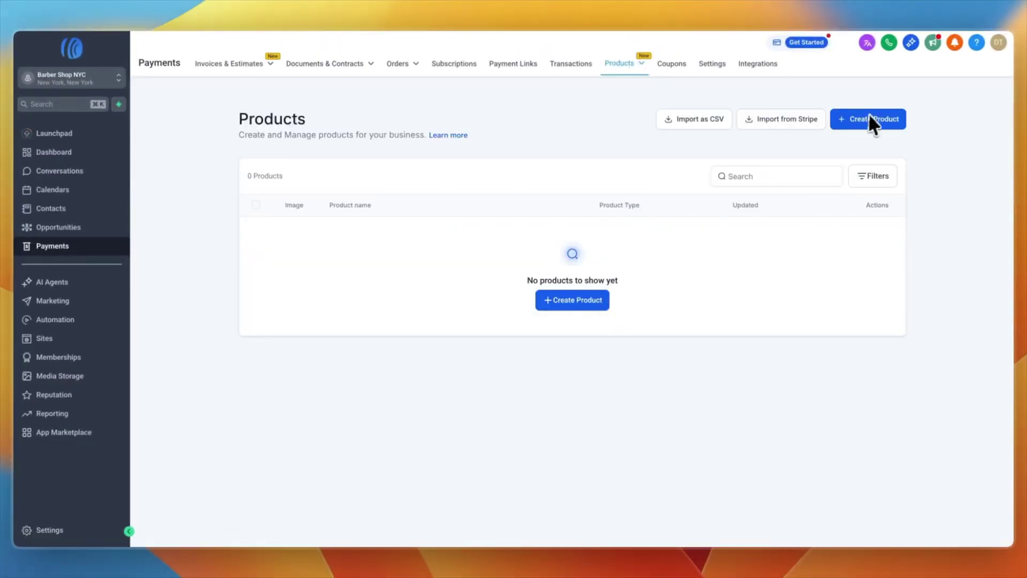
left_click(840, 122)
Step: Title the product 'Sofa' and enable inventory tracking with 10 units available
left_click(467, 188)
type("Sofa")
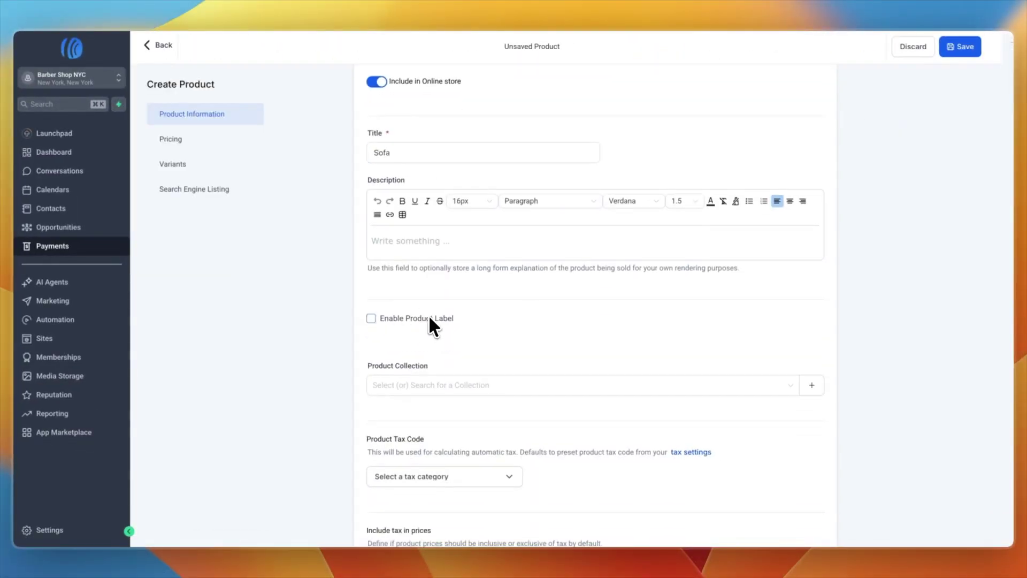
scroll(382, 235, "down", 3)
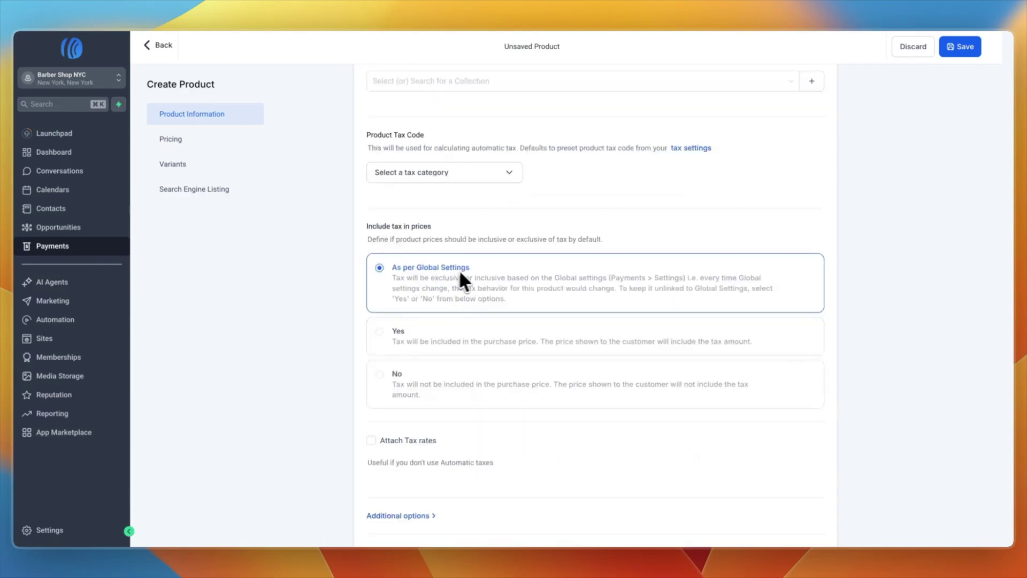
left_click(446, 227)
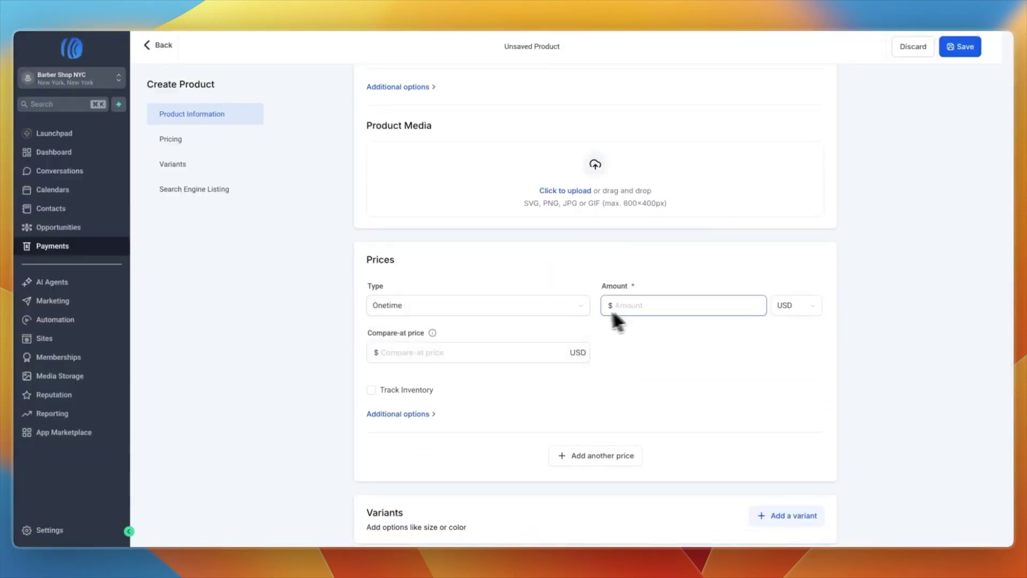
scroll(535, 318, "down", 2)
left_click(389, 316)
left_click(654, 327)
type("10")
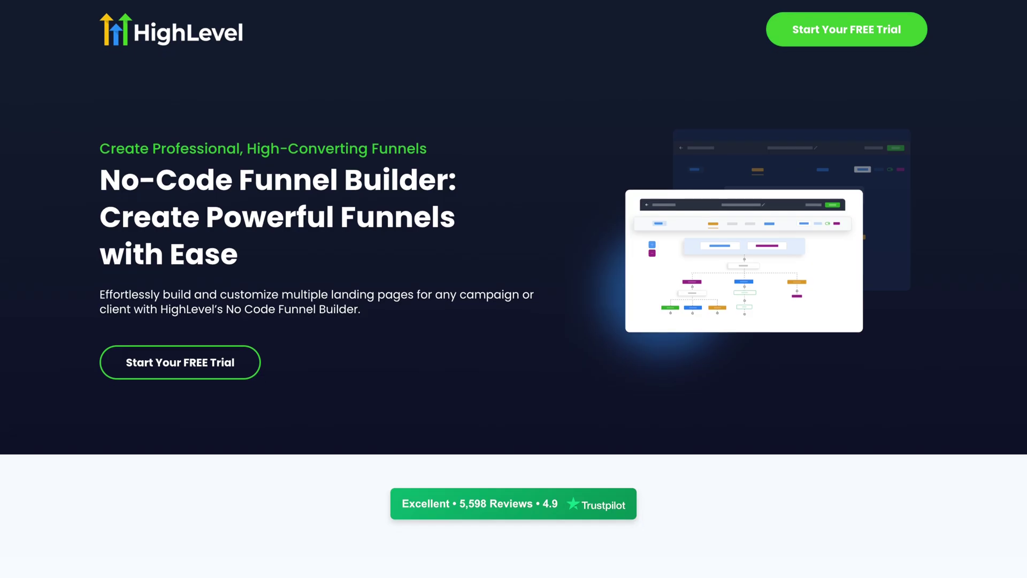
Step: Scroll the No-Code Funnel Builder page down to the Effortless Funnel Creation feature cards
scroll(513, 288, "down", 3)
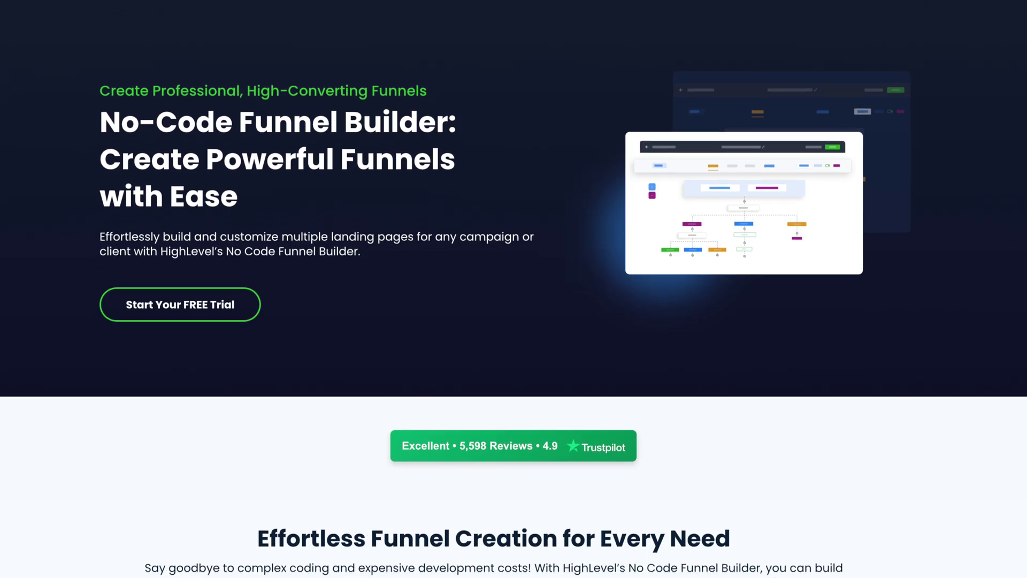
scroll(514, 289, "down", 4)
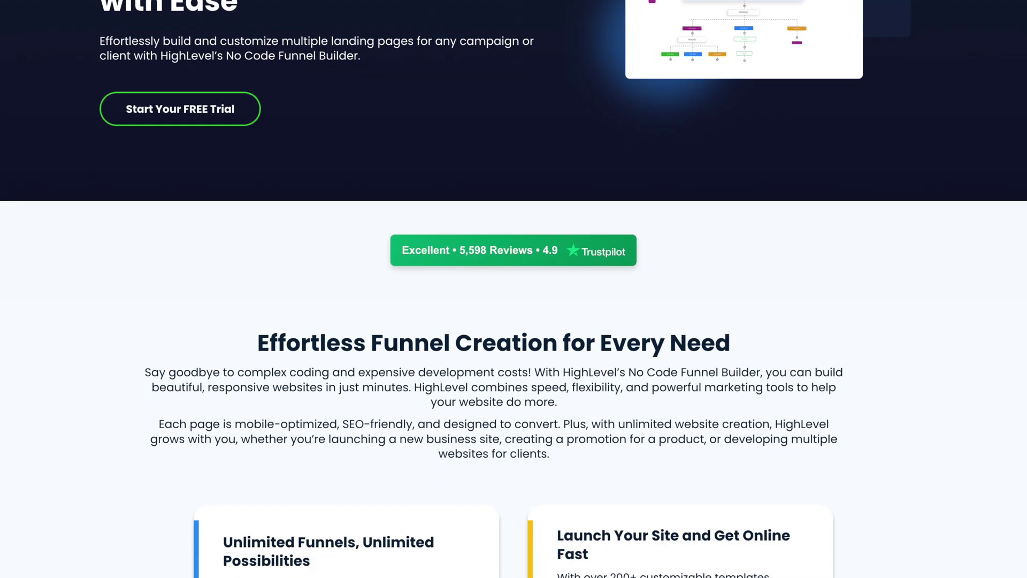
scroll(513, 289, "down", 3)
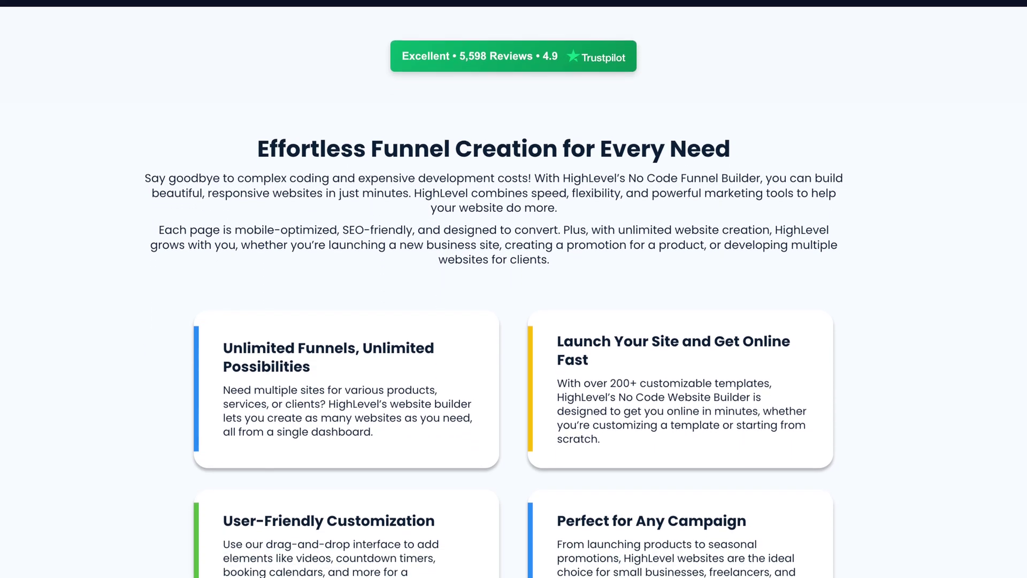